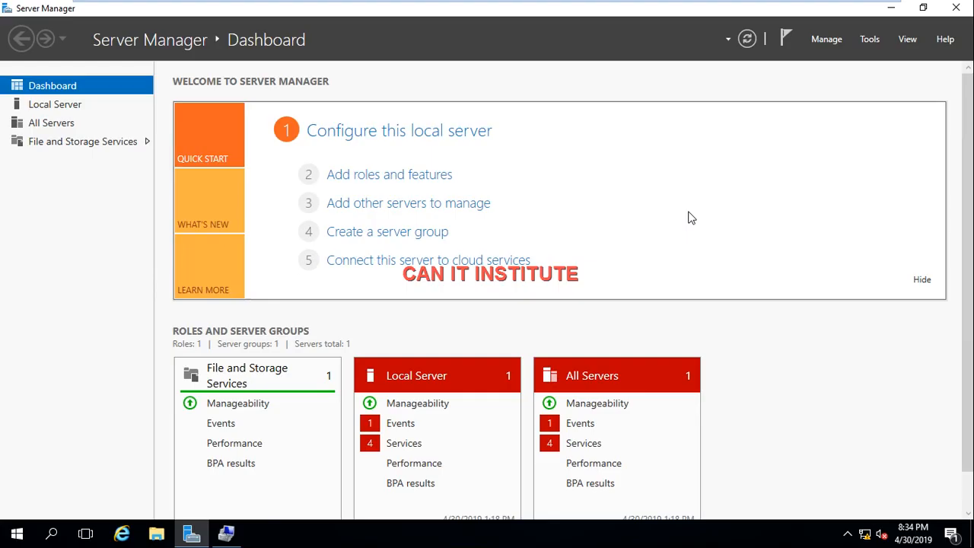
# Step: Start adding roles and features with a role-based installation on the local server, adding no new roles, and proceed to feature selection
pyautogui.click(828, 42)
pyautogui.click(833, 58)
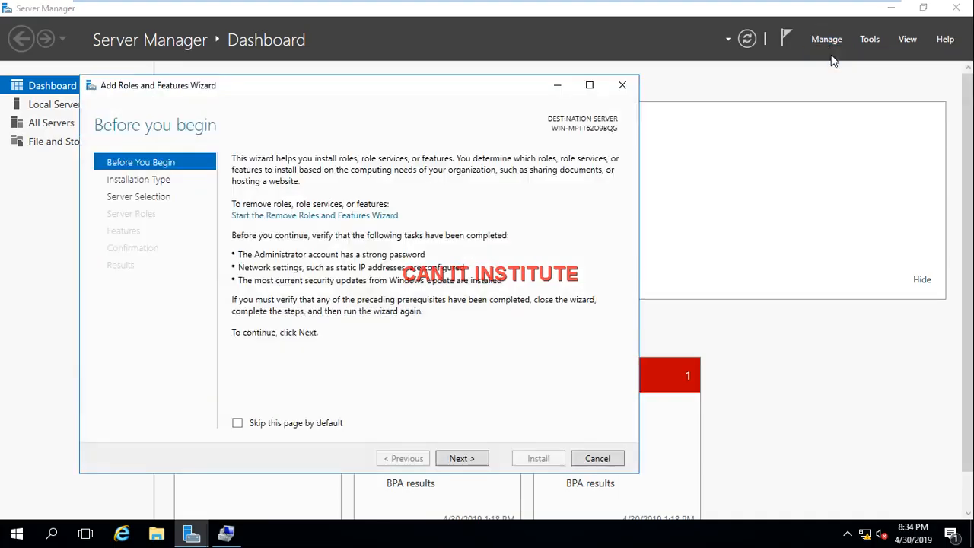
pyautogui.click(462, 461)
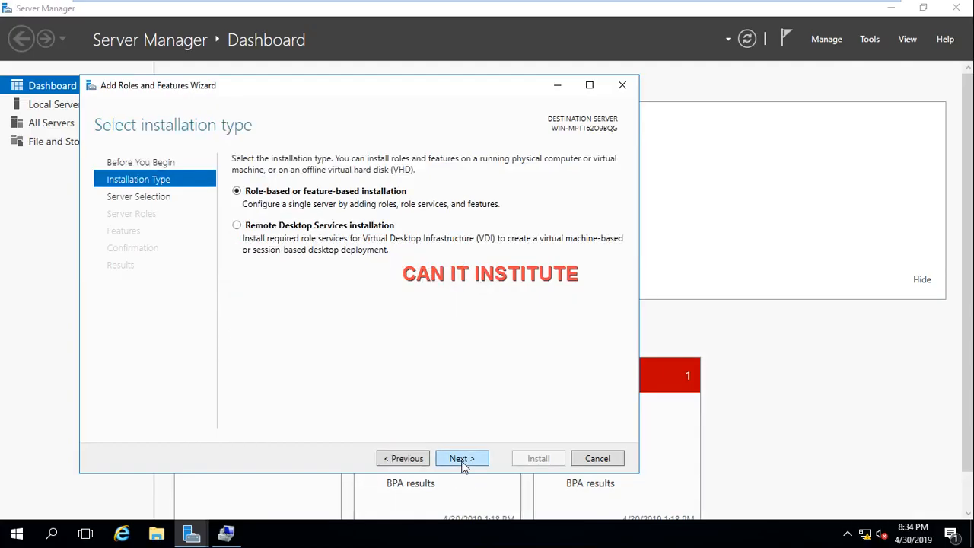
pyautogui.click(462, 460)
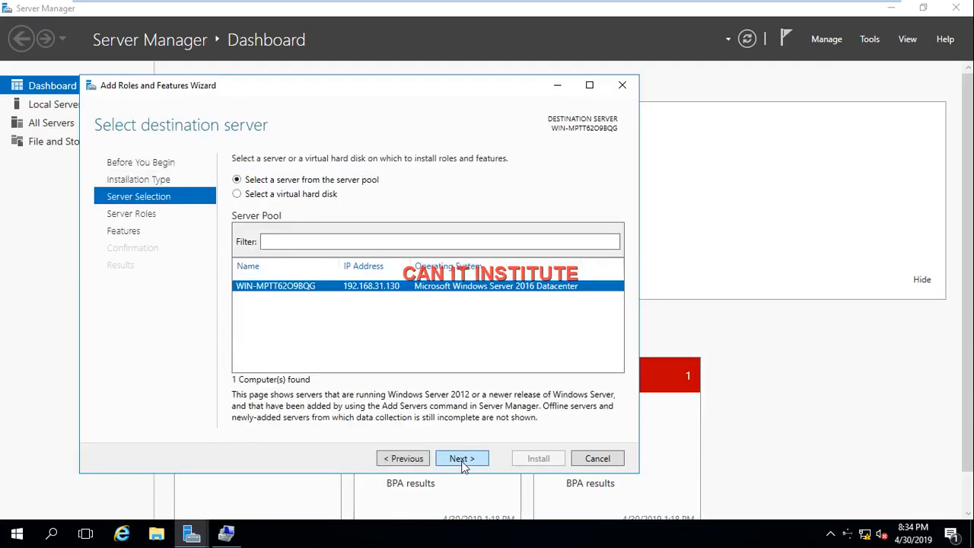
pyautogui.click(462, 459)
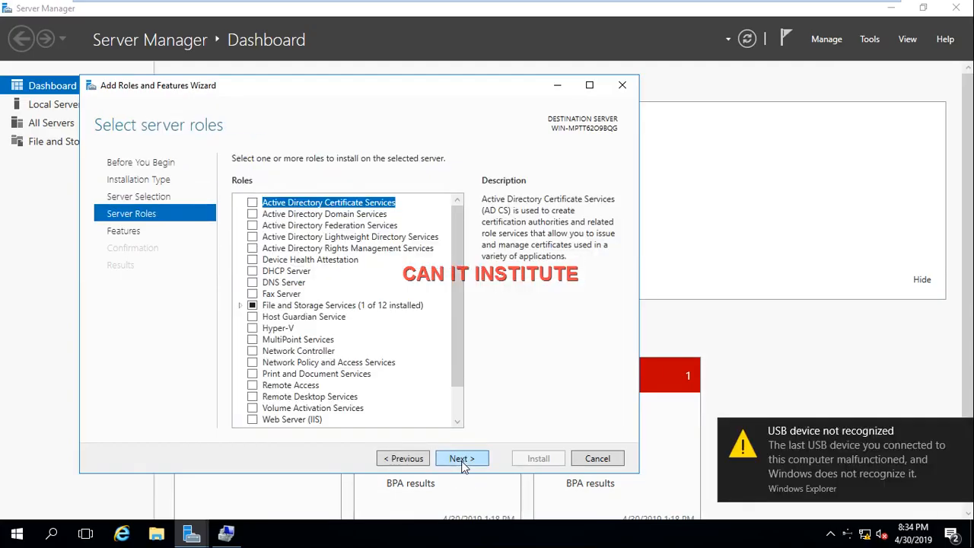
pyautogui.click(462, 460)
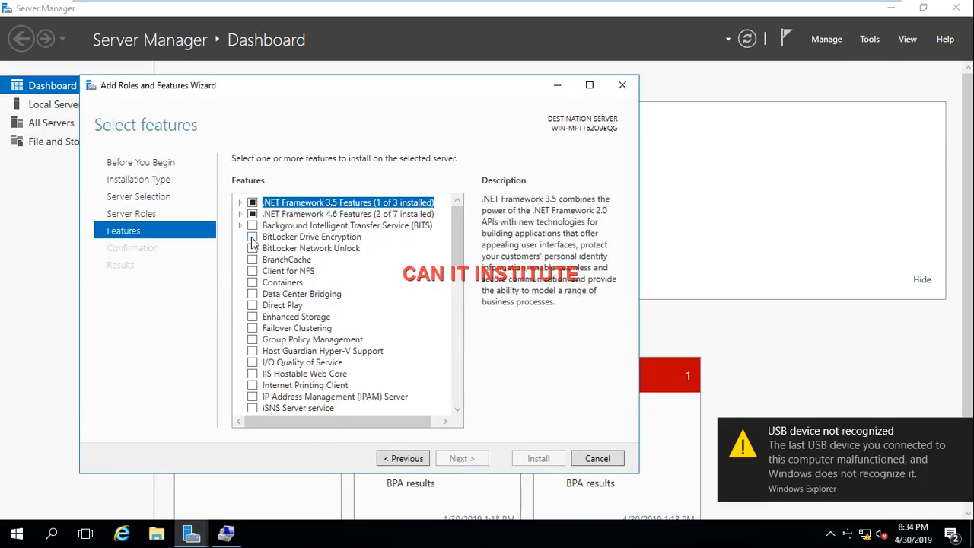
# Step: Select the BitLocker Drive Encryption feature with its required features and management tools, and install it
pyautogui.click(251, 237)
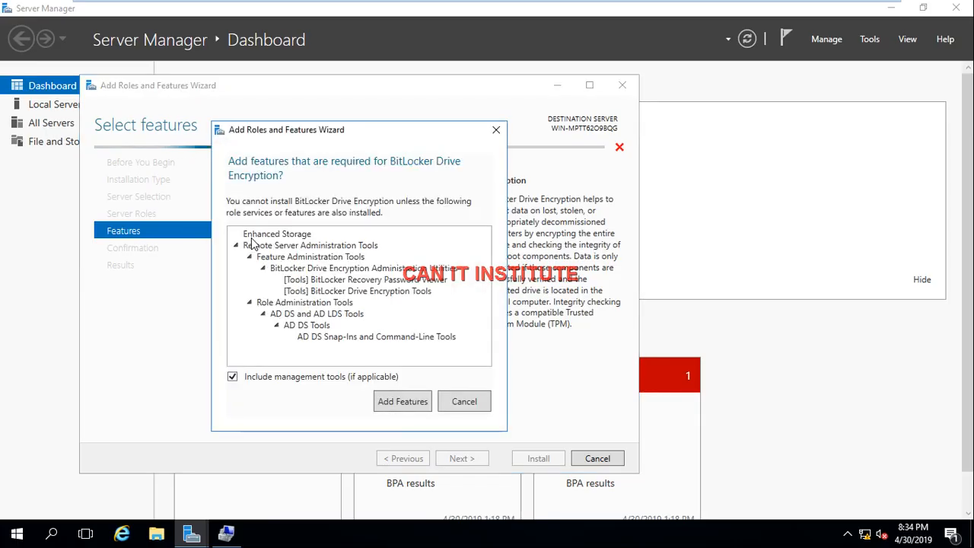
pyautogui.click(401, 402)
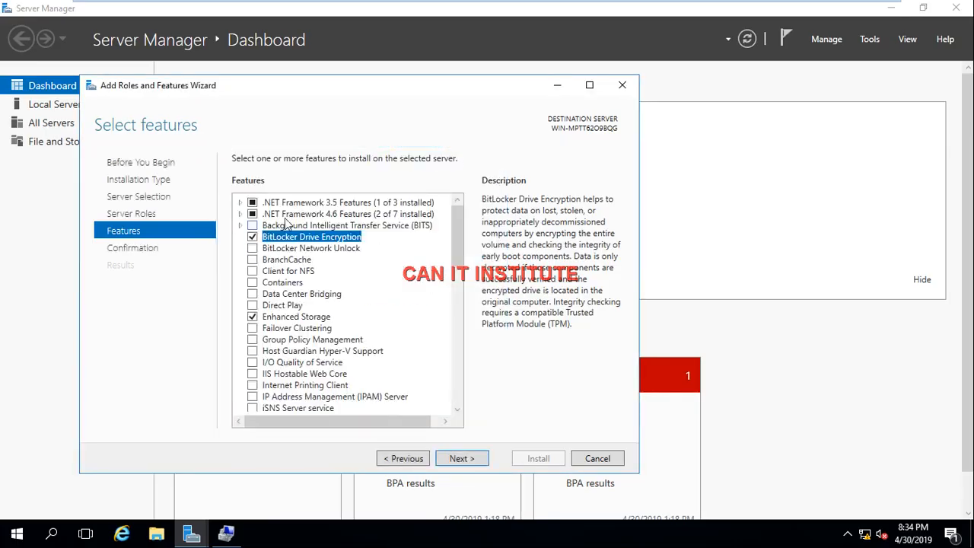
pyautogui.click(455, 459)
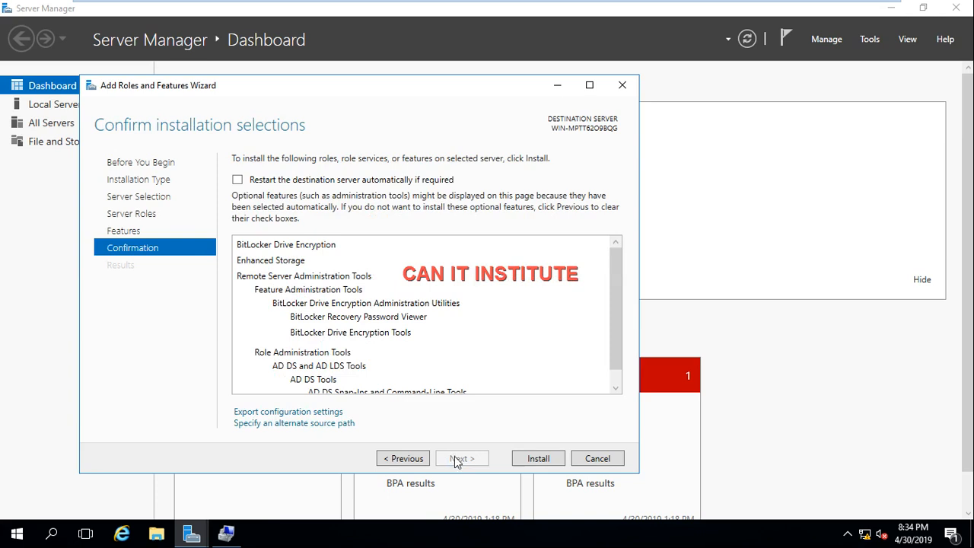
pyautogui.click(537, 460)
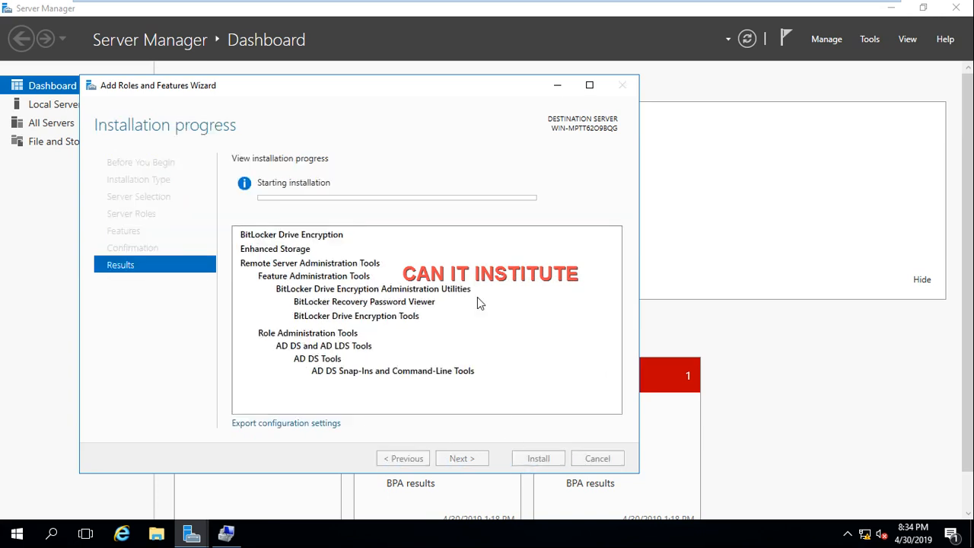
pyautogui.moveTo(737, 9)
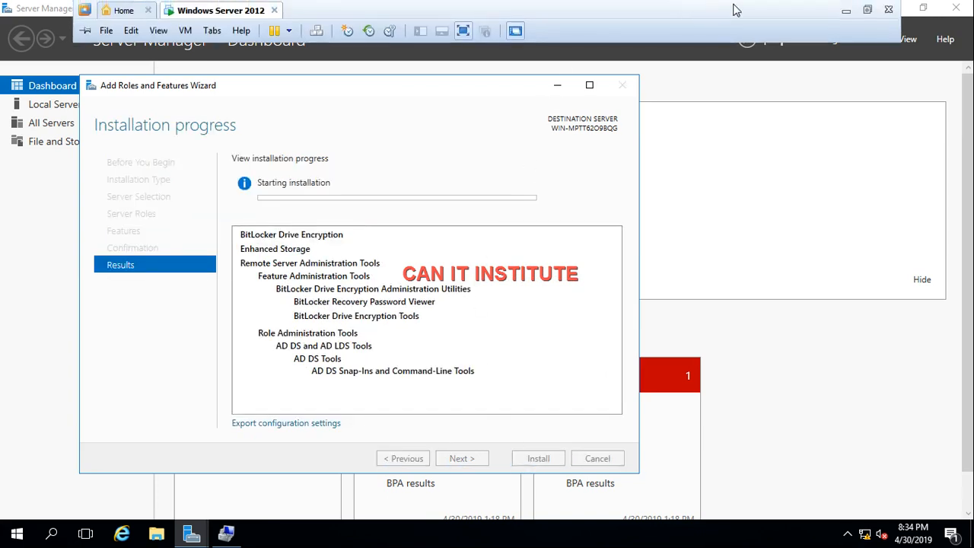
pyautogui.click(843, 10)
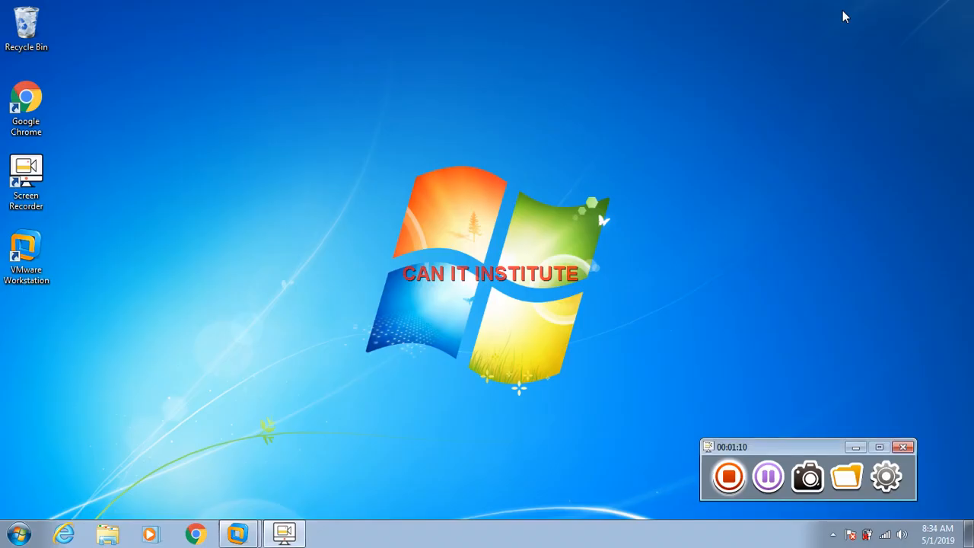
pyautogui.click(769, 477)
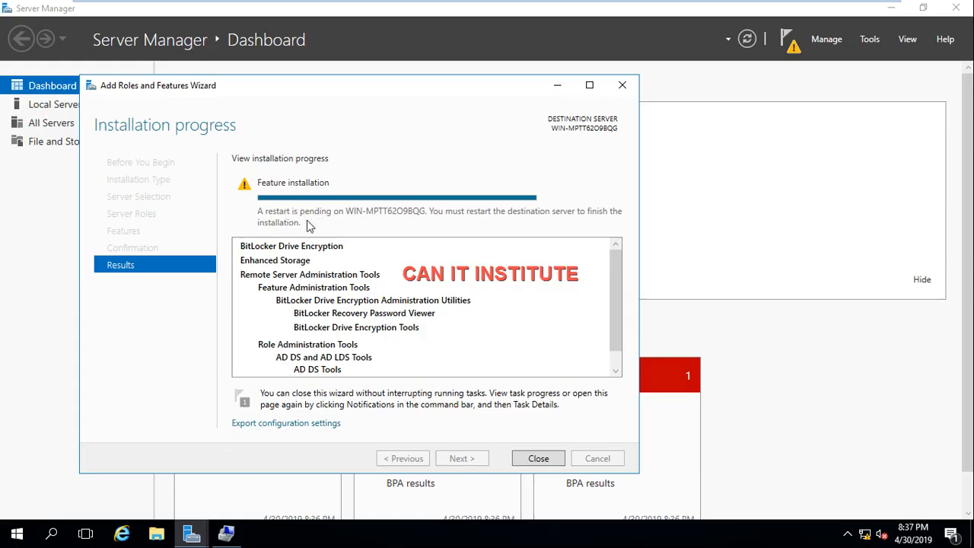
# Step: Close the completed feature installation wizard and restart the server with the reason Other (Unplanned)
pyautogui.click(539, 459)
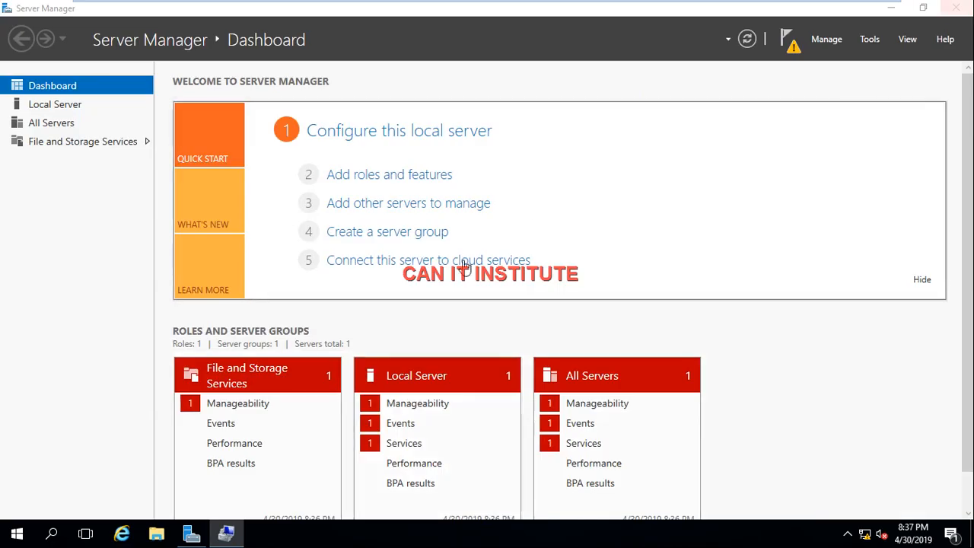
pyautogui.rightClick(16, 535)
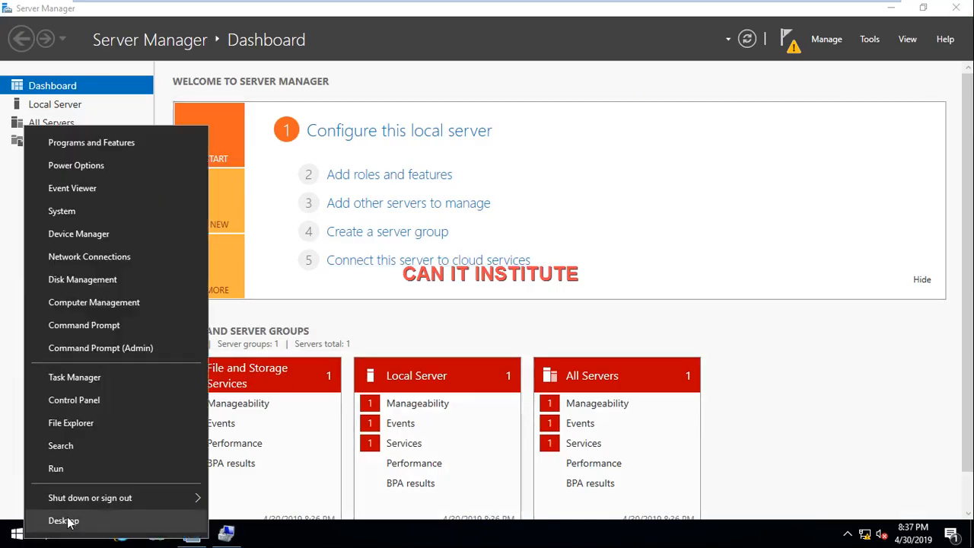
pyautogui.moveTo(114, 502)
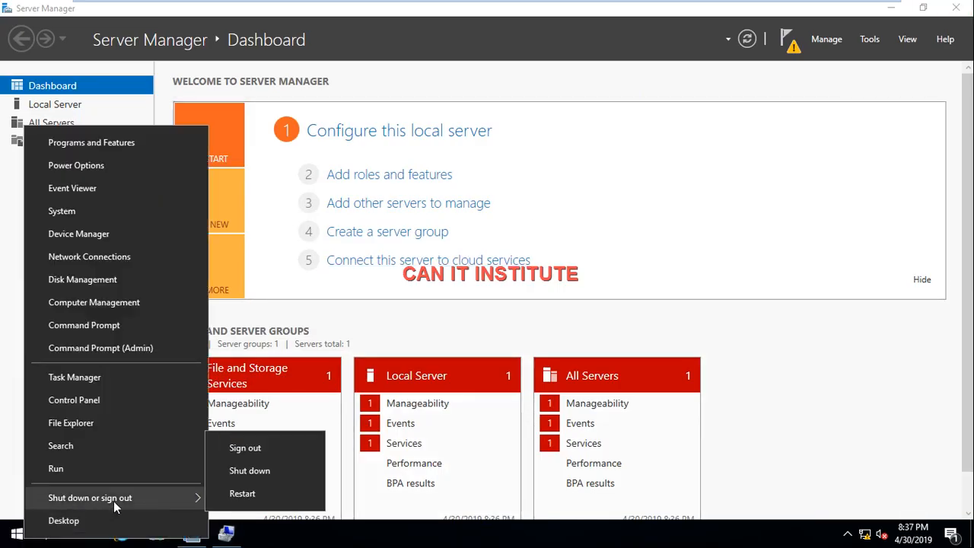
pyautogui.click(241, 494)
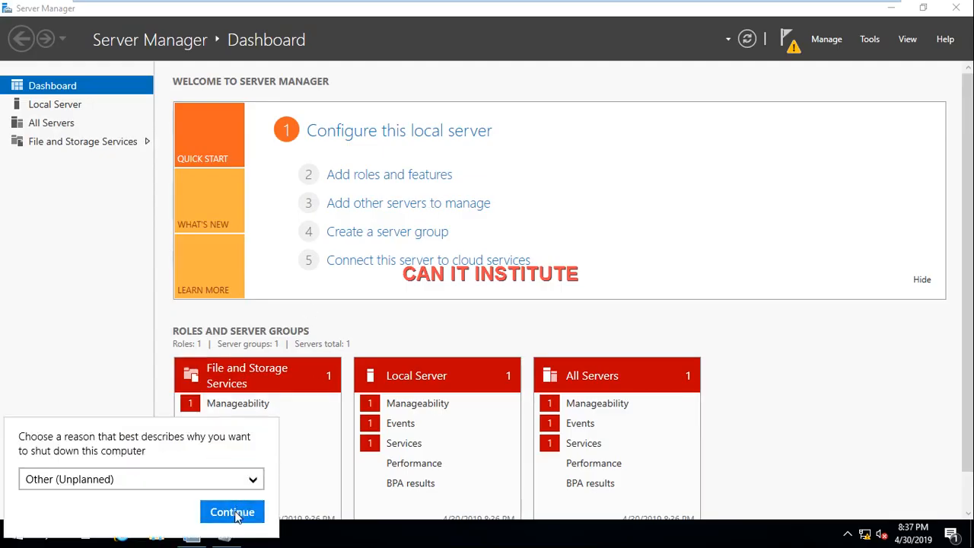
pyautogui.click(232, 513)
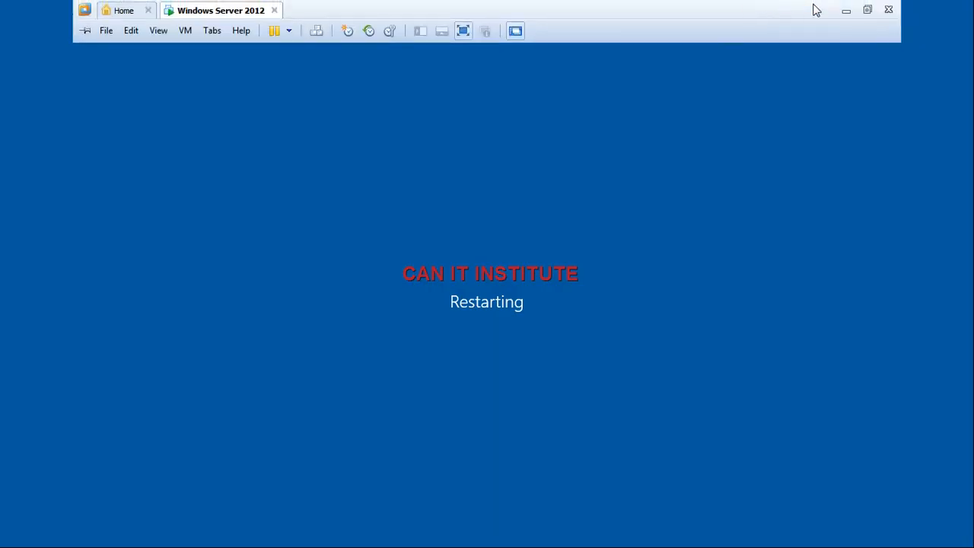
pyautogui.click(846, 10)
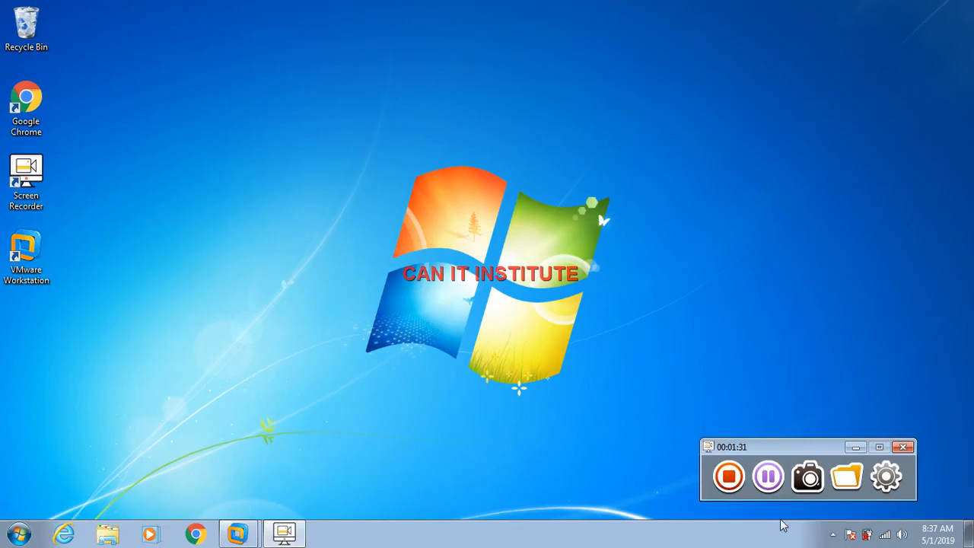
pyautogui.click(769, 481)
pyautogui.click(238, 536)
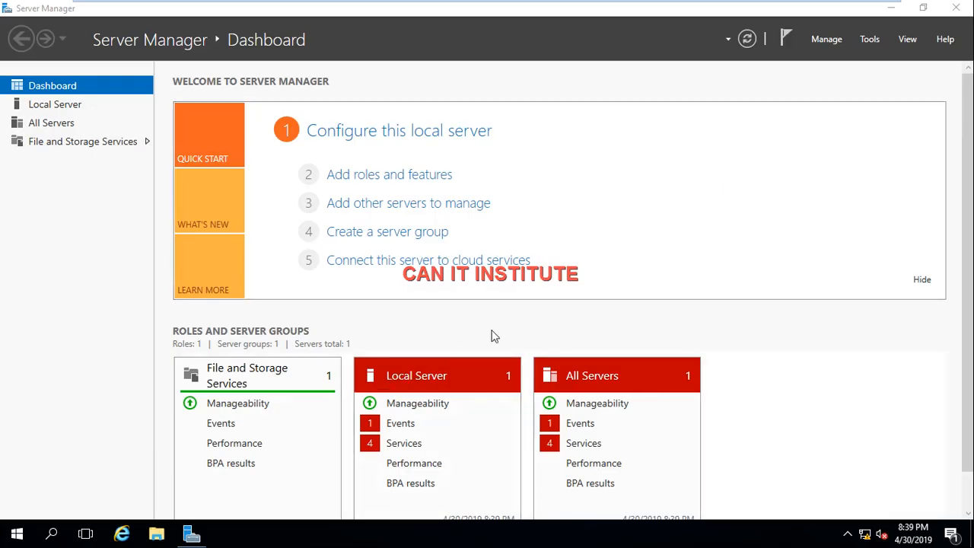
# Step: Open Control Panel with the Run command "control" and display its items as large icons
pyautogui.press('super+r')
pyautogui.write('c')
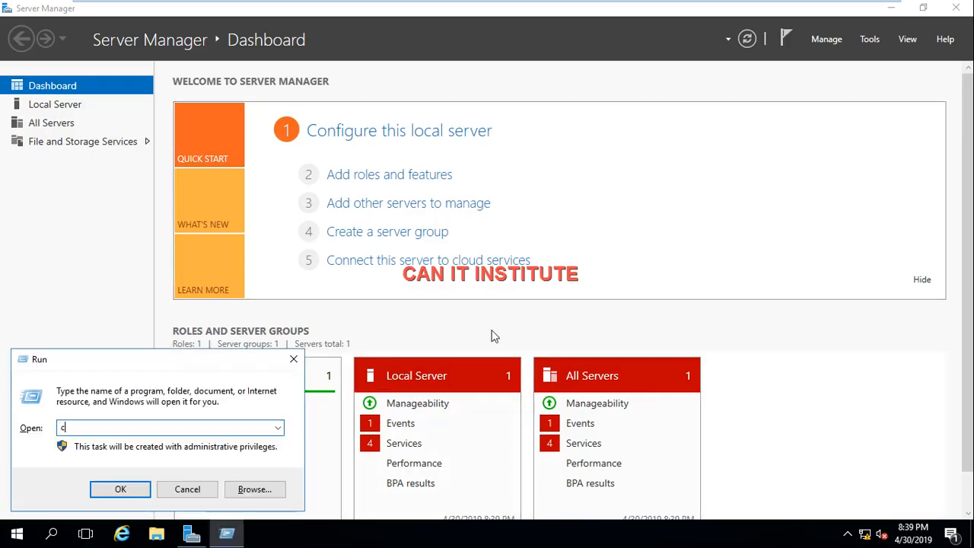
pyautogui.write('ontrol')
pyautogui.press('Return')
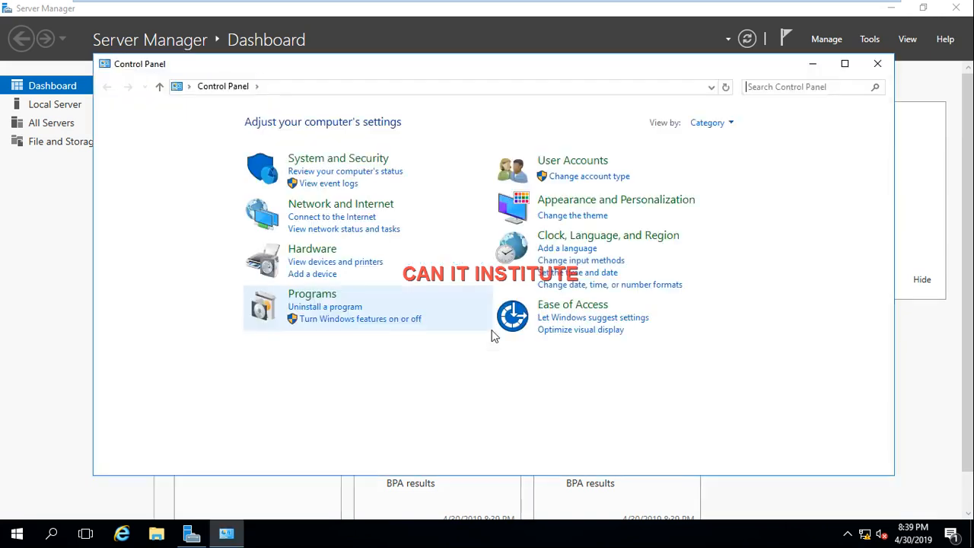
pyautogui.click(732, 126)
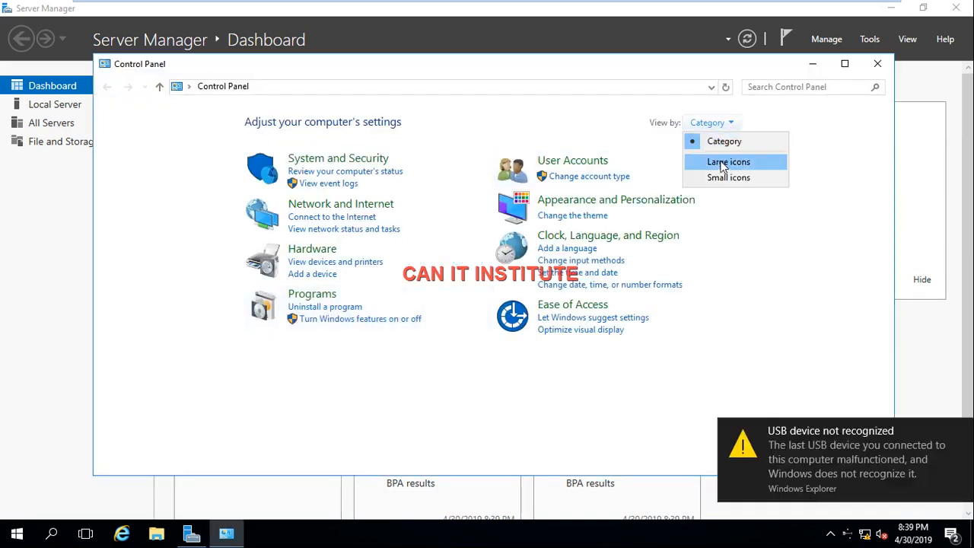
pyautogui.click(721, 163)
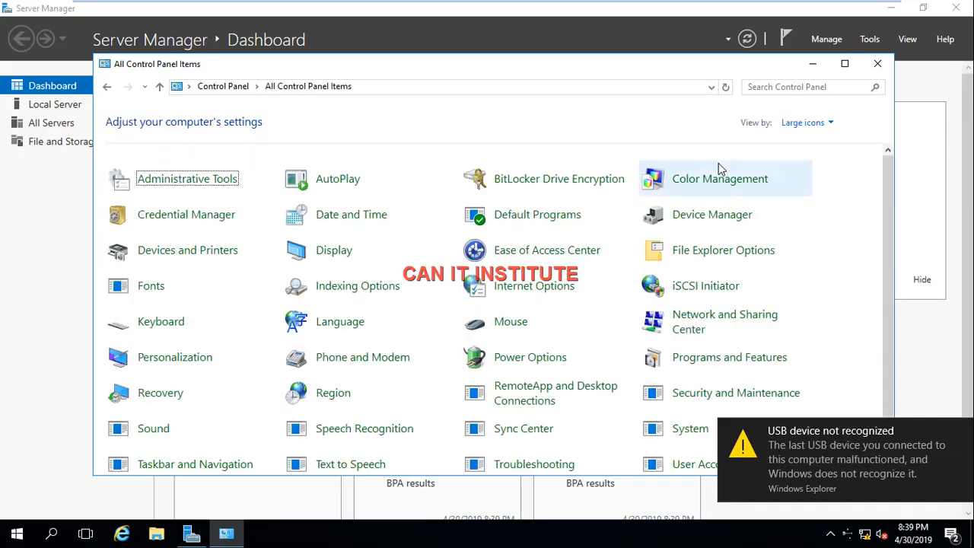
# Step: Try to turn on BitLocker for operating system drive C: in BitLocker Drive Encryption, and close the window
pyautogui.click(561, 187)
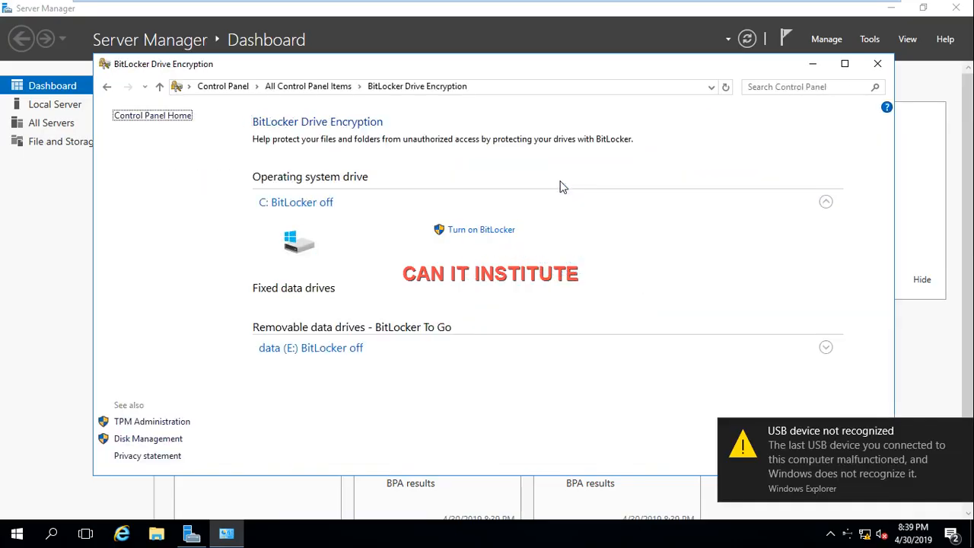
pyautogui.click(487, 236)
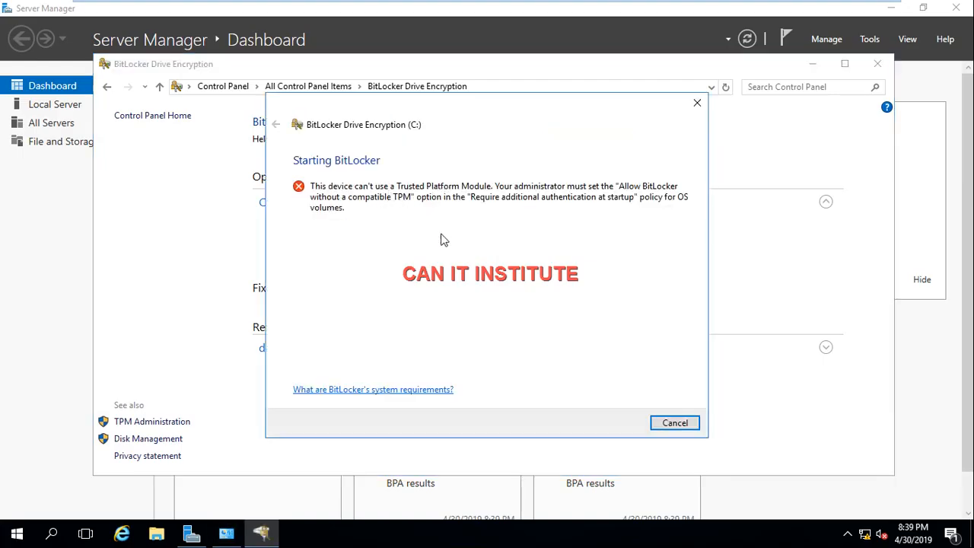
pyautogui.click(675, 423)
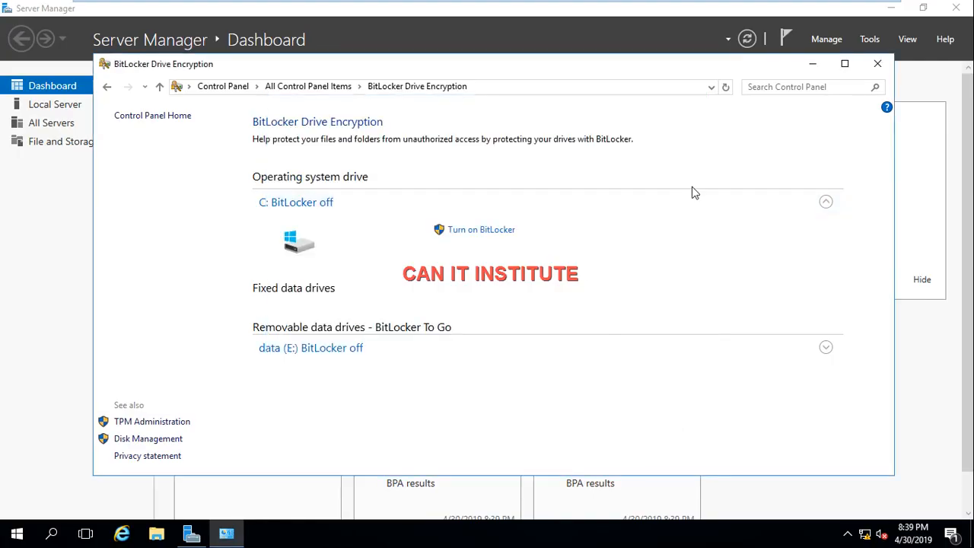
pyautogui.click(879, 65)
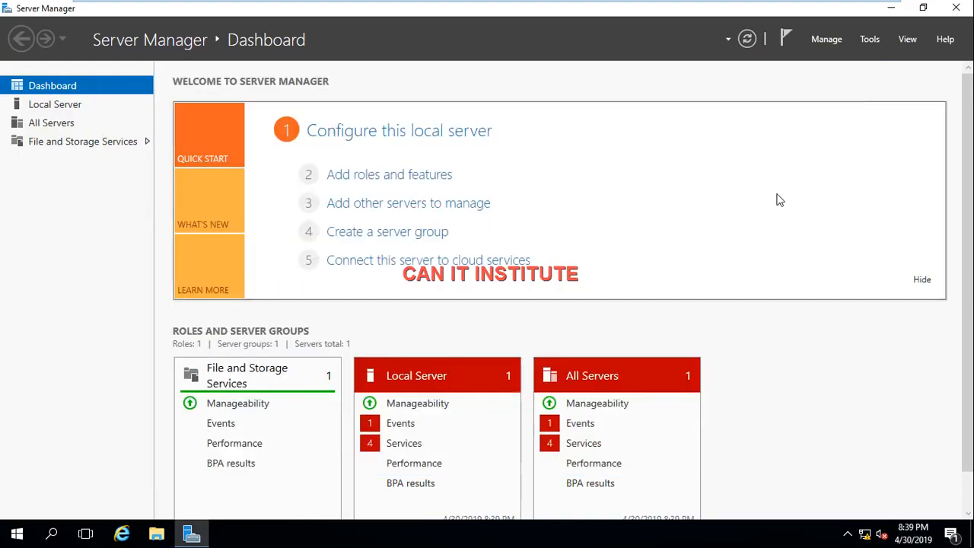
# Step: Open the Local Group Policy Editor with the Run command "gpedit.msc"
pyautogui.press('super+r')
pyautogui.press('BackSpace')
pyautogui.write('g')
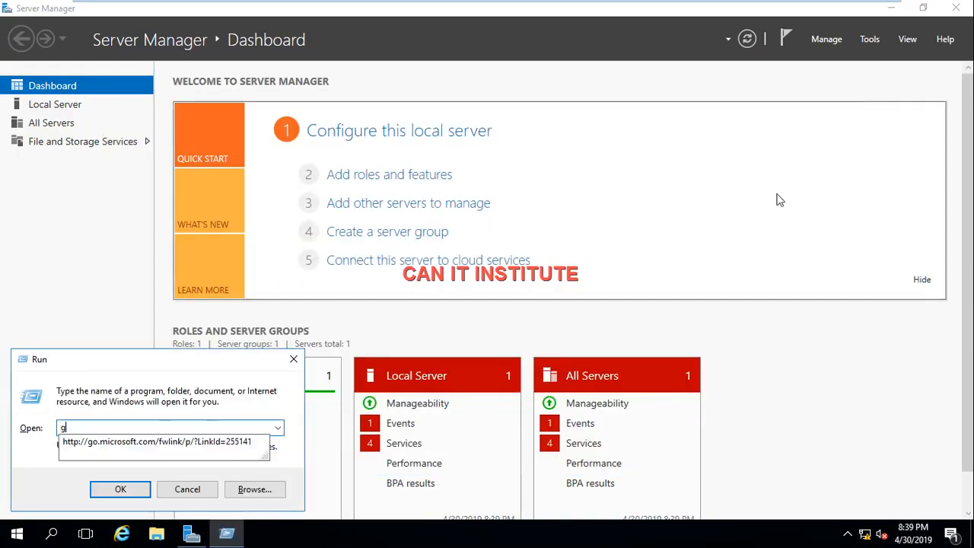
pyautogui.write('pedi')
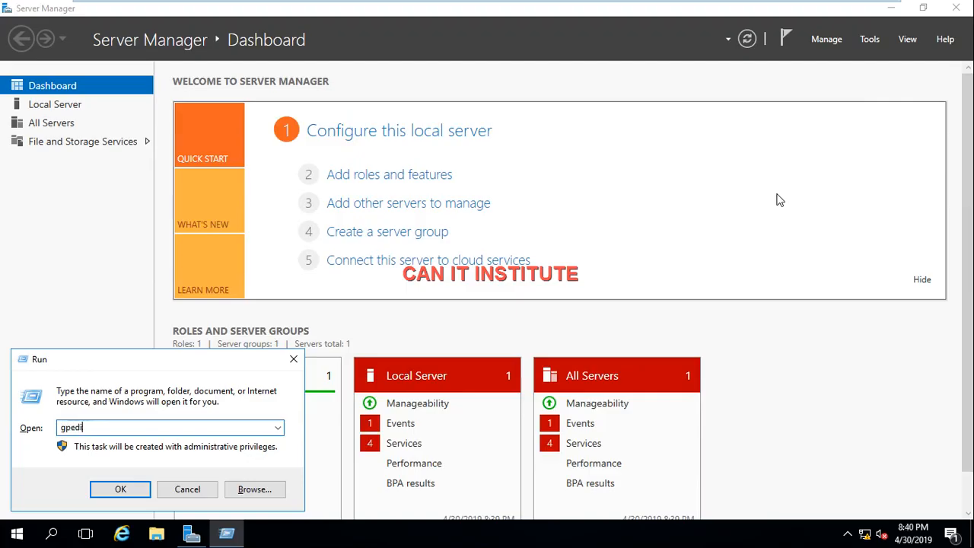
pyautogui.write('t.msc')
pyautogui.press('Return')
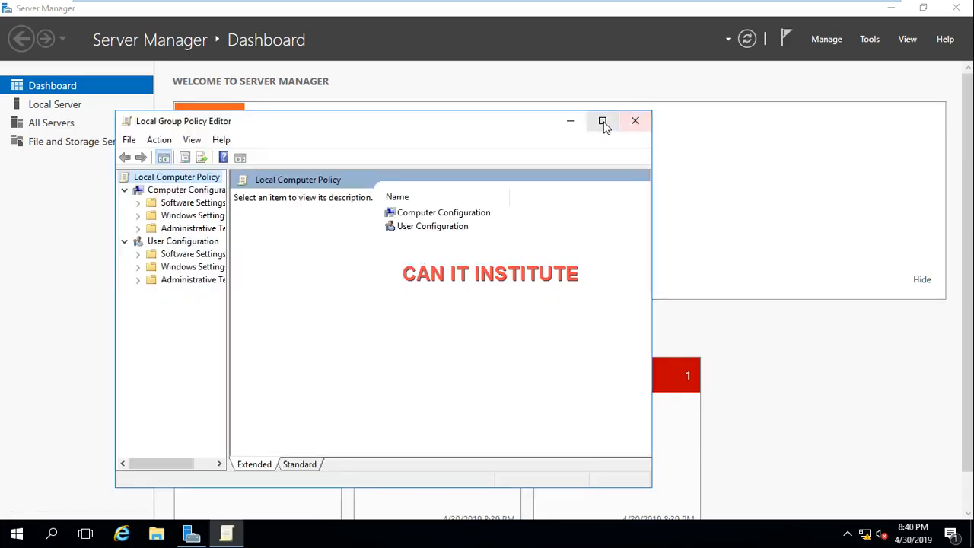
# Step: Maximize the policy editor, widen its tree, and open Operating System Drives under Computer Configuration > Administrative Templates > Windows Components > BitLocker Drive Encryption
pyautogui.click(603, 121)
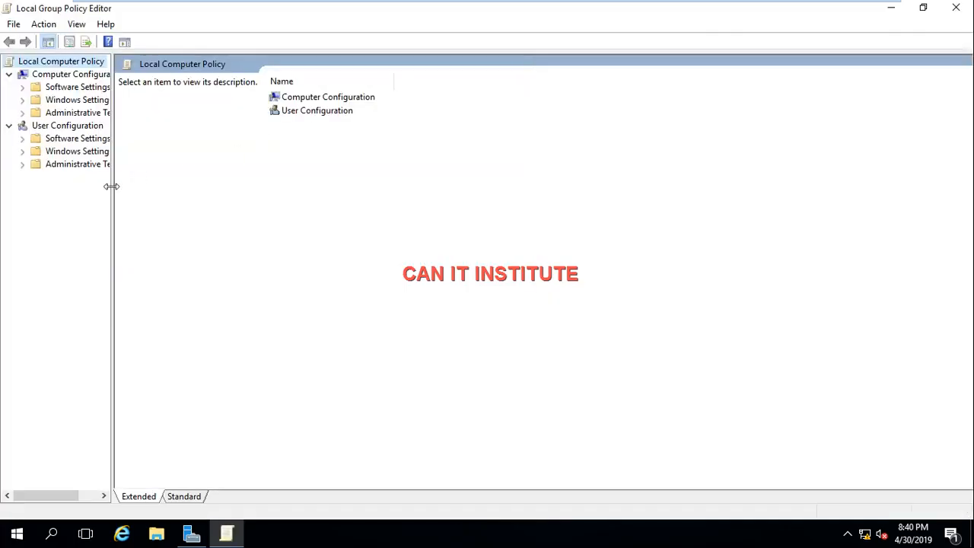
pyautogui.moveTo(111, 185); pyautogui.dragTo(201, 229)
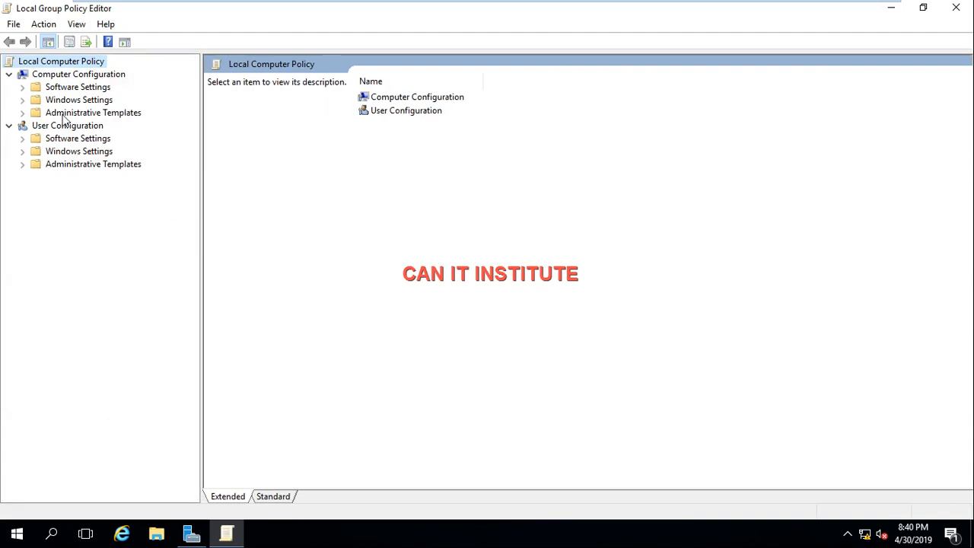
pyautogui.click(23, 113)
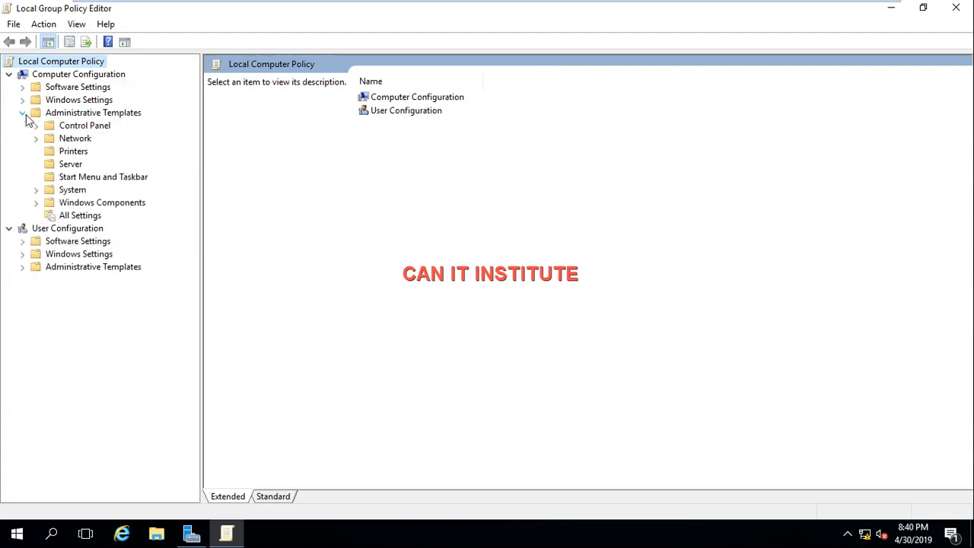
pyautogui.click(37, 202)
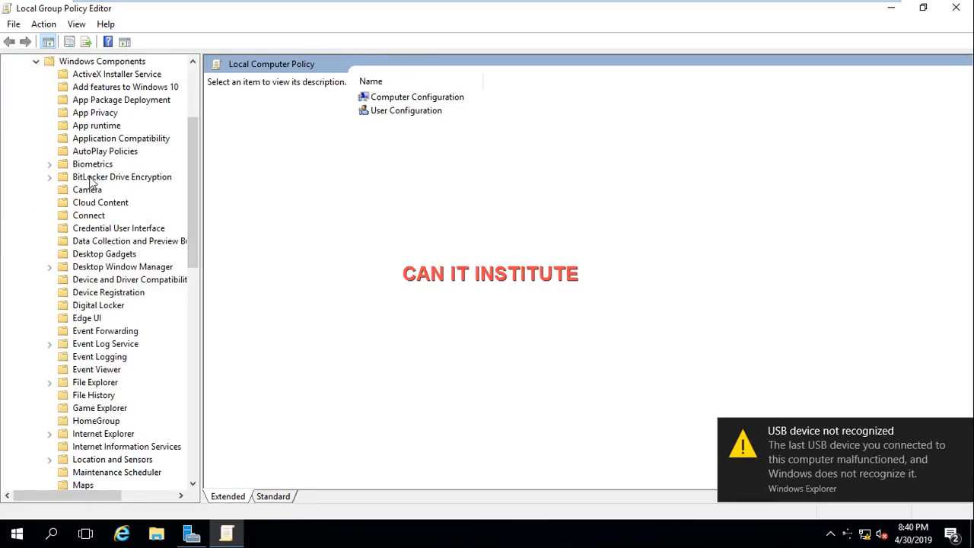
pyautogui.click(50, 177)
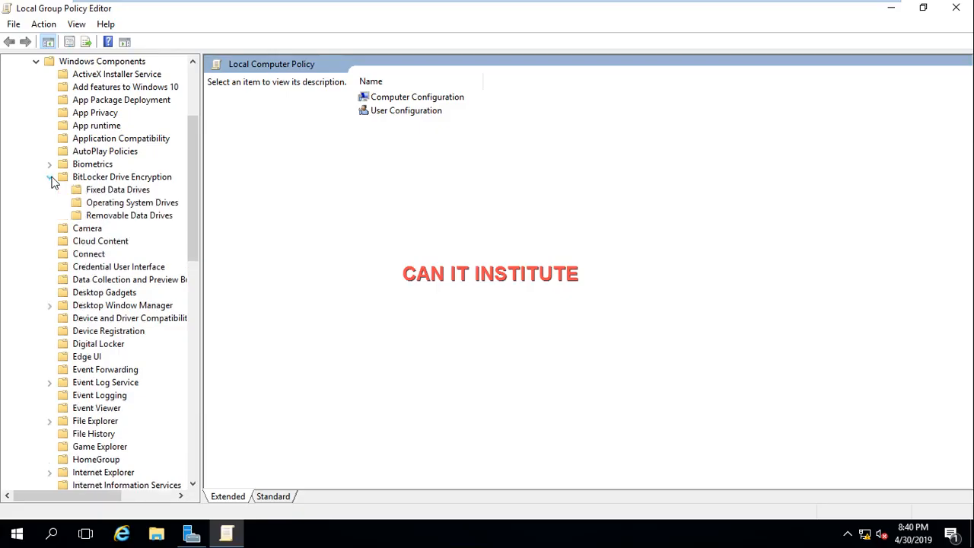
pyautogui.click(98, 206)
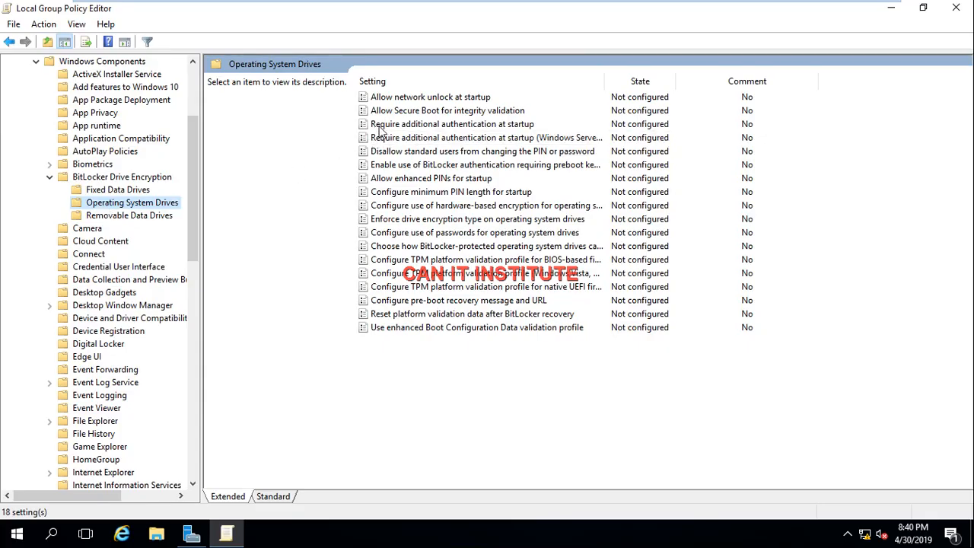
# Step: Set the policy "Require additional authentication at startup" to Enabled with "Allow BitLocker without a compatible TPM" checked, and apply it
pyautogui.click(460, 129)
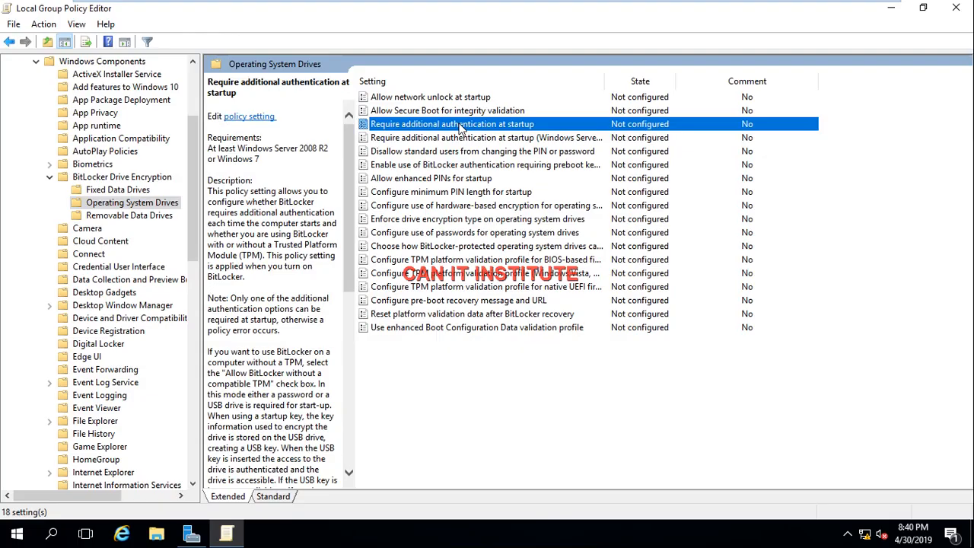
pyautogui.doubleClick(445, 126)
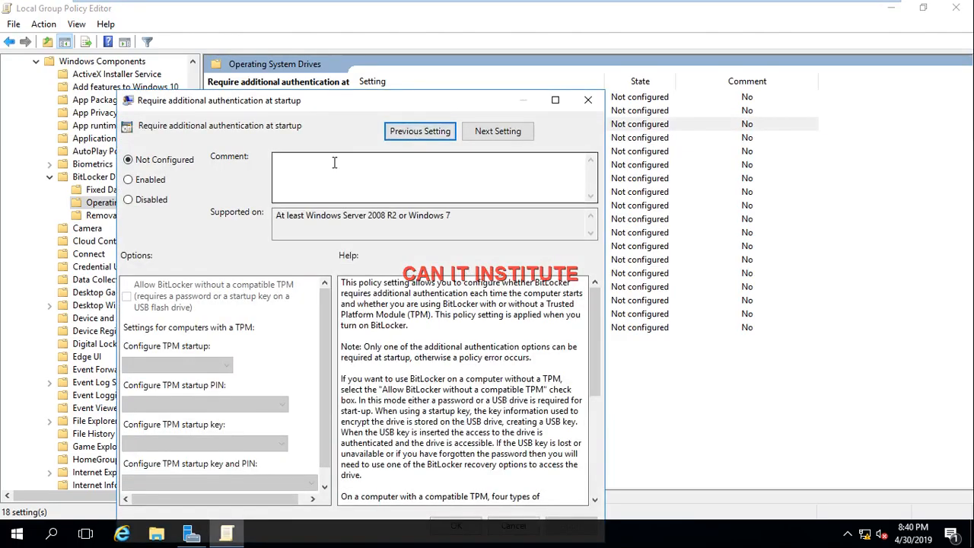
pyautogui.click(129, 181)
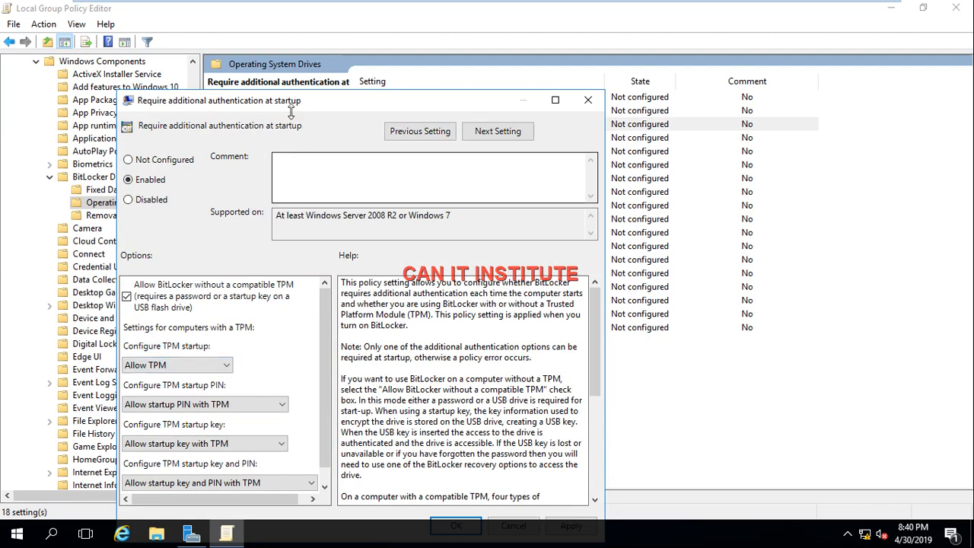
pyautogui.moveTo(312, 99); pyautogui.dragTo(318, 47)
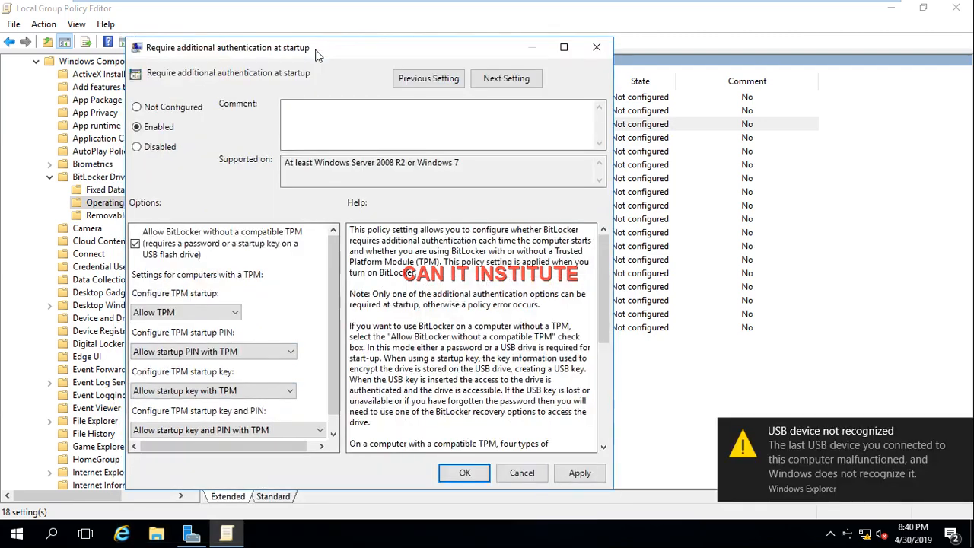
pyautogui.click(588, 478)
pyautogui.click(475, 476)
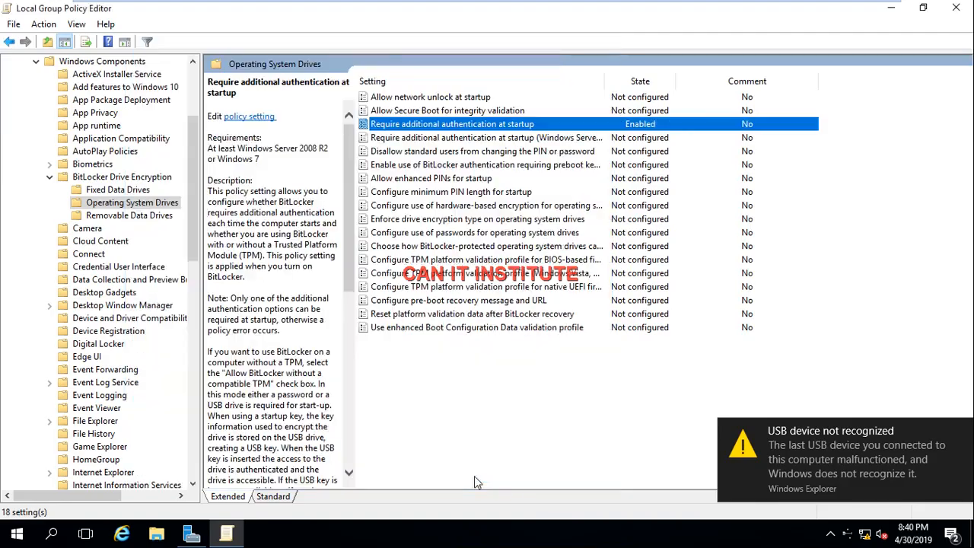
# Step: Open a Command Prompt with the Run command "cmd", force a policy refresh with "gpupdate /force", and minimize it
pyautogui.press('super+r')
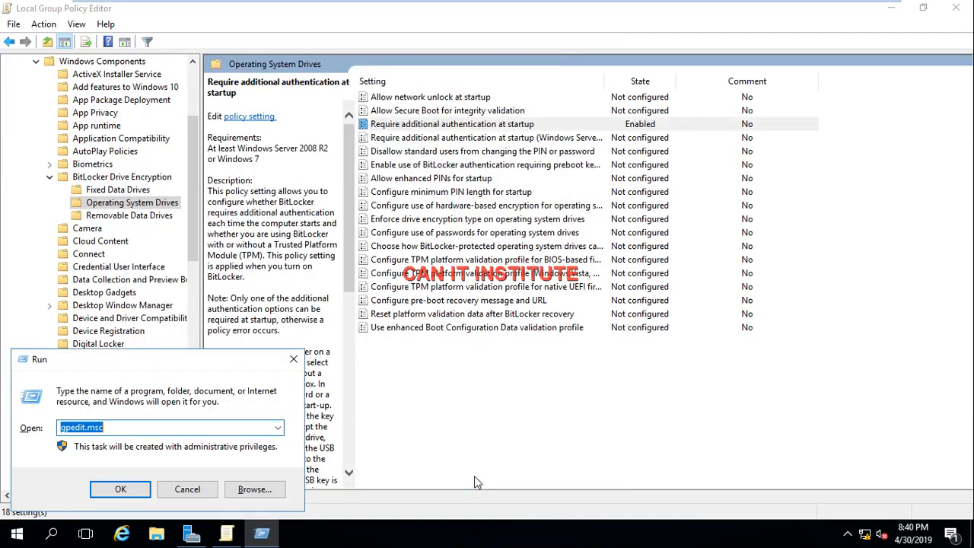
pyautogui.press('BackSpace')
pyautogui.write('cmd')
pyautogui.press('Return')
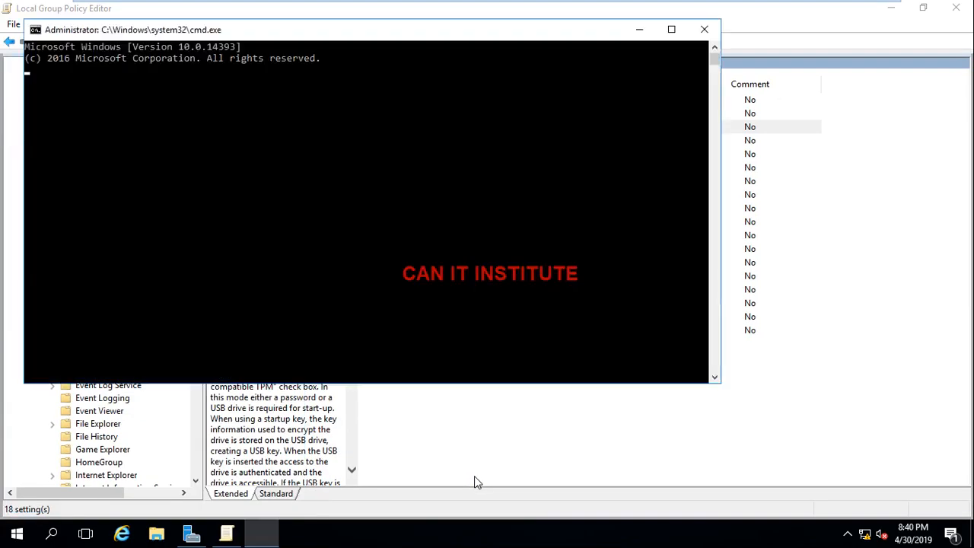
pyautogui.write('gpupdagte')
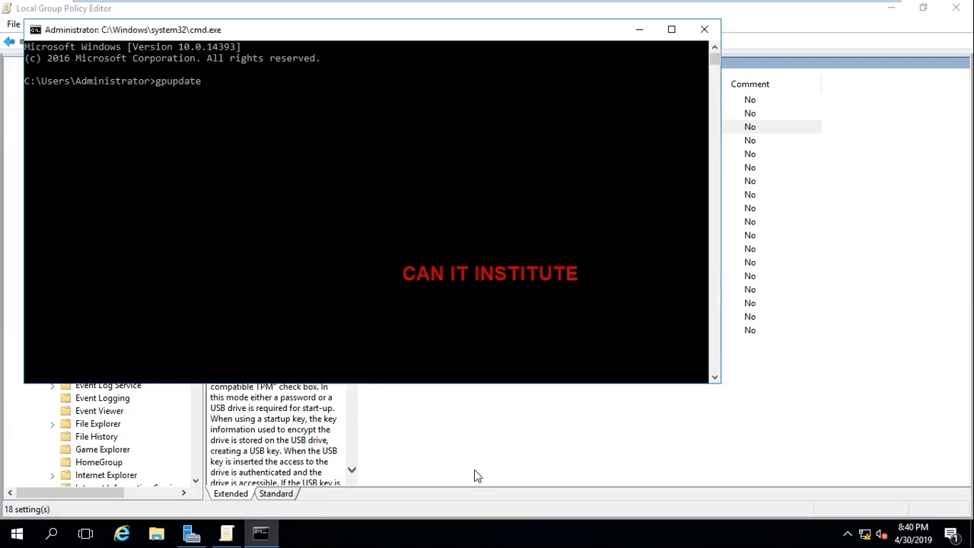
pyautogui.write(' /force')
pyautogui.press('Return')
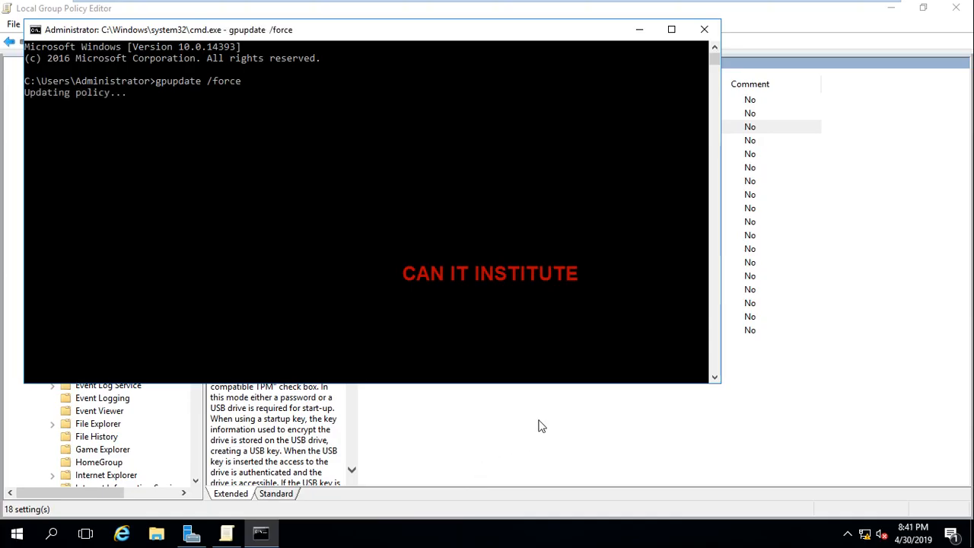
pyautogui.click(639, 30)
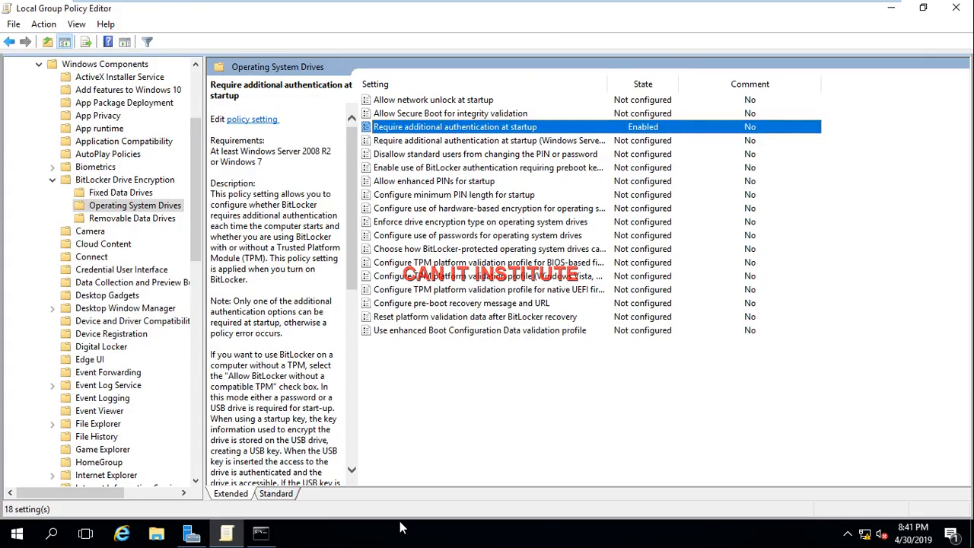
# Step: Open Control Panel with the Run command "control" and start turning on BitLocker for drive C: in BitLocker Drive Encryption
pyautogui.press('super+r')
pyautogui.write('con')
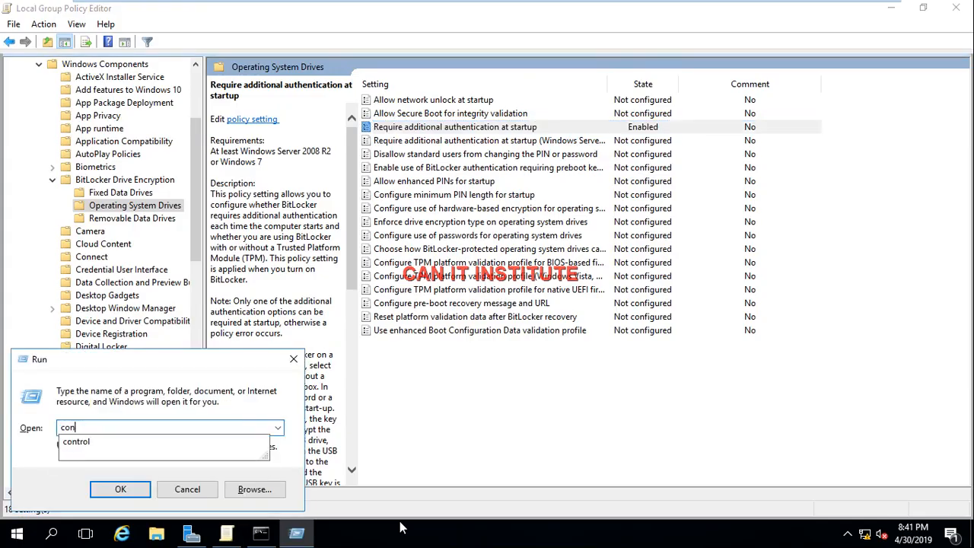
pyautogui.click(76, 443)
pyautogui.click(103, 489)
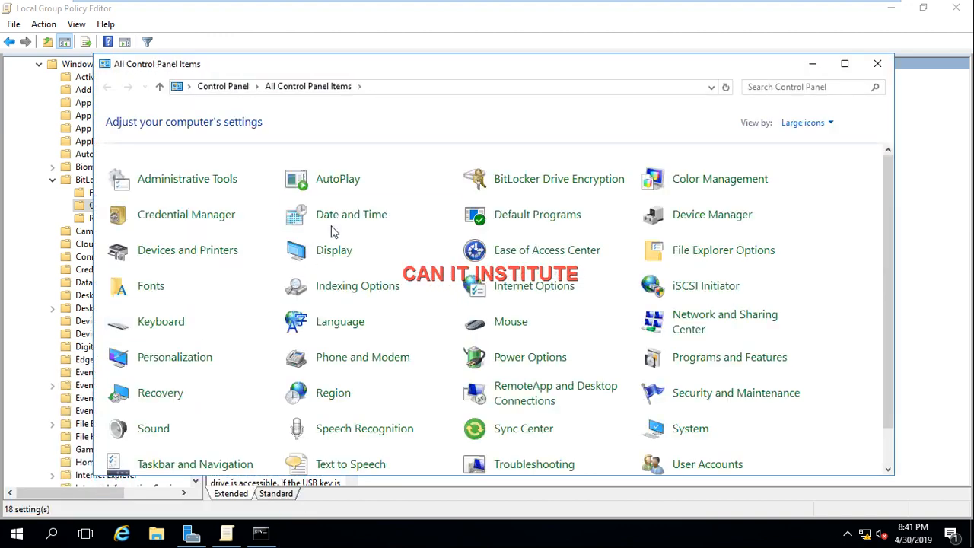
pyautogui.click(510, 183)
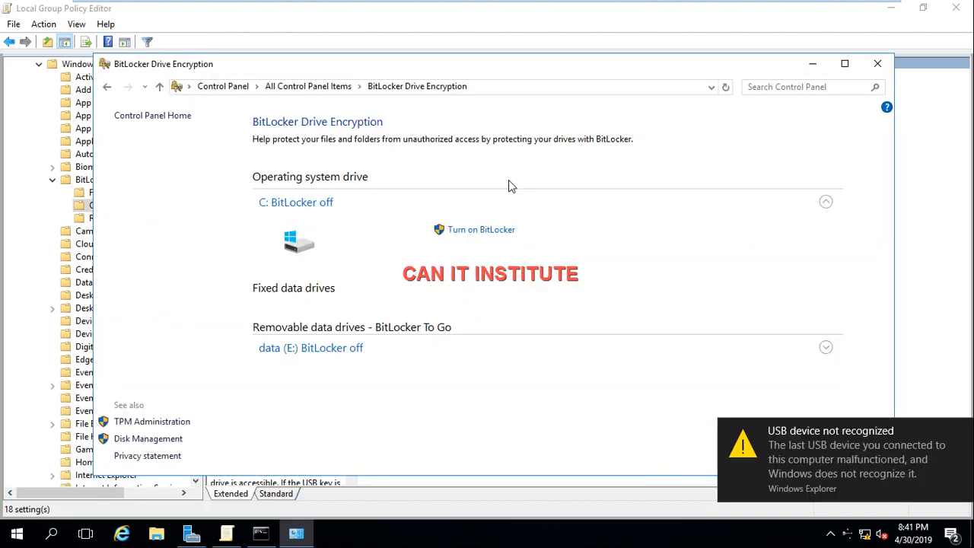
pyautogui.click(473, 232)
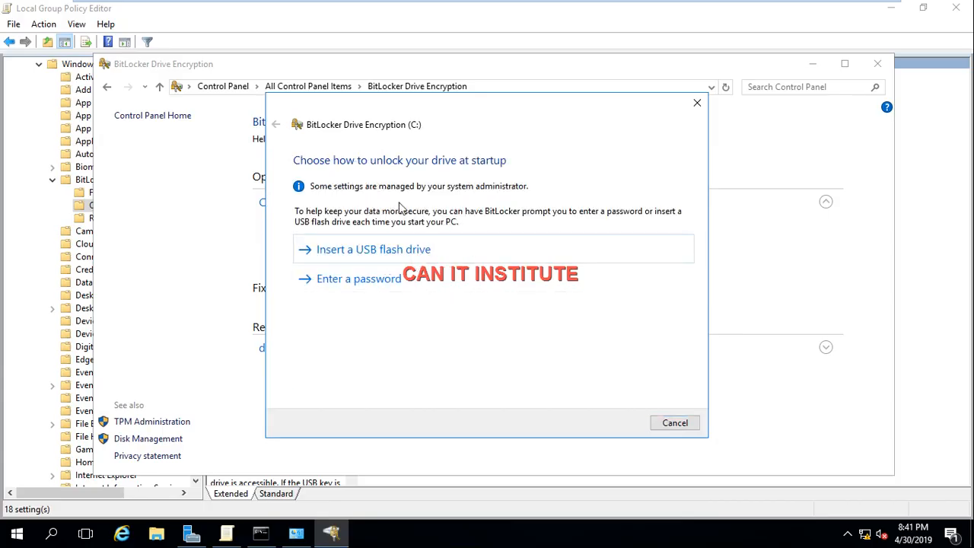
# Step: Choose password unlock at startup, enter and re-enter the drive password, and choose to save the recovery key to a file
pyautogui.click(358, 280)
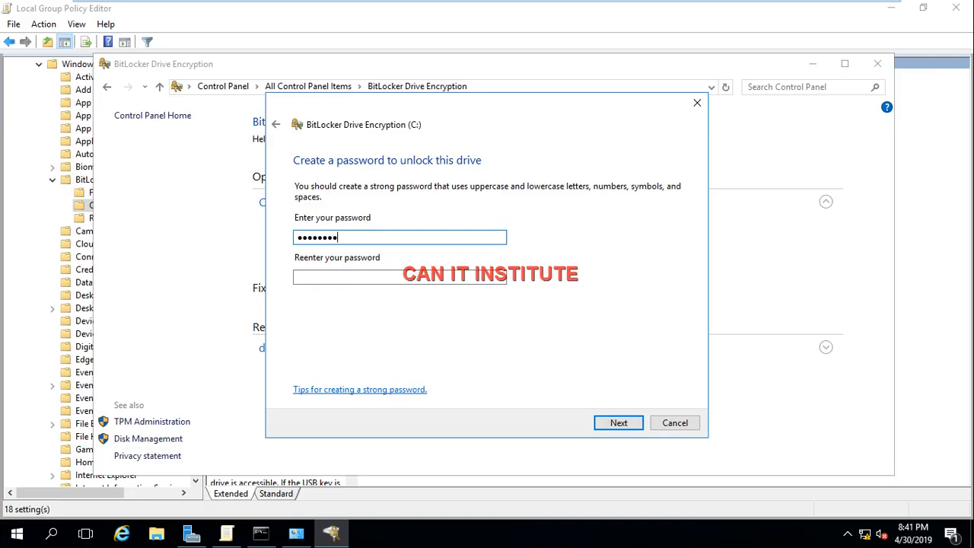
pyautogui.write('1')
pyautogui.press('Tab')
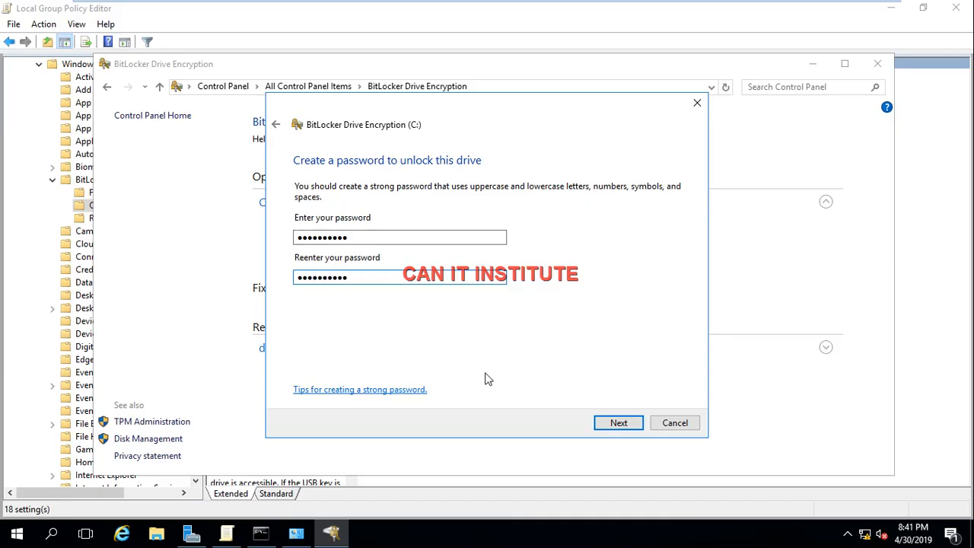
pyautogui.click(609, 425)
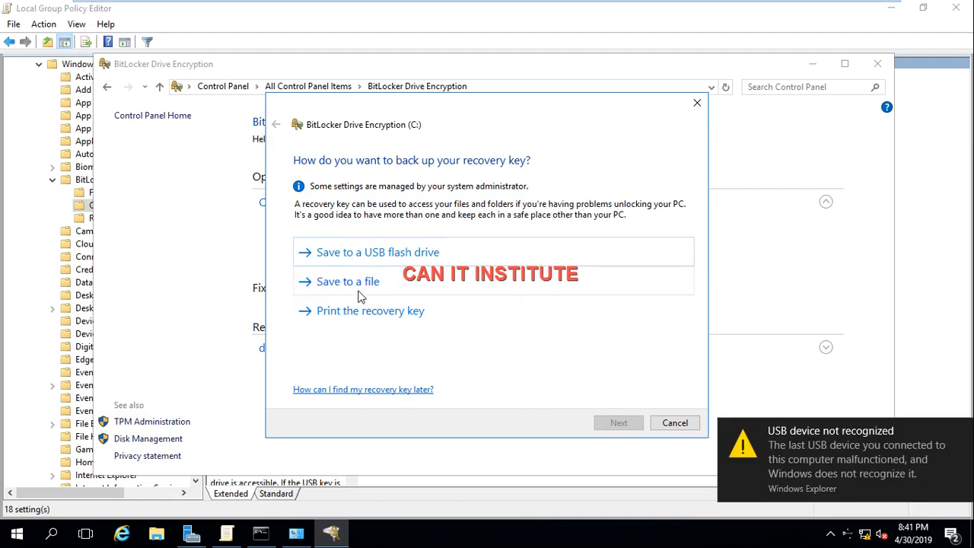
pyautogui.click(356, 285)
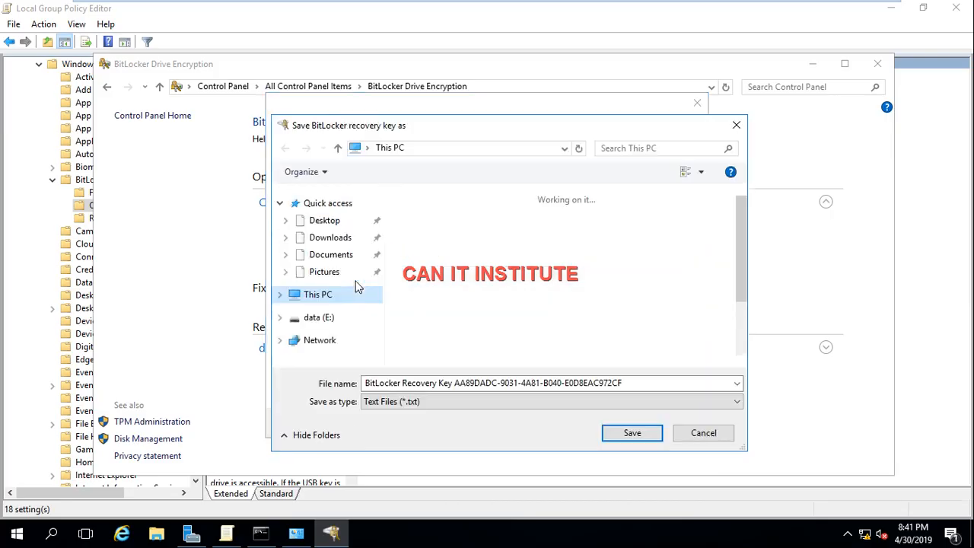
# Step: Try to save the BitLocker recovery key text file to the Desktop
pyautogui.click(324, 222)
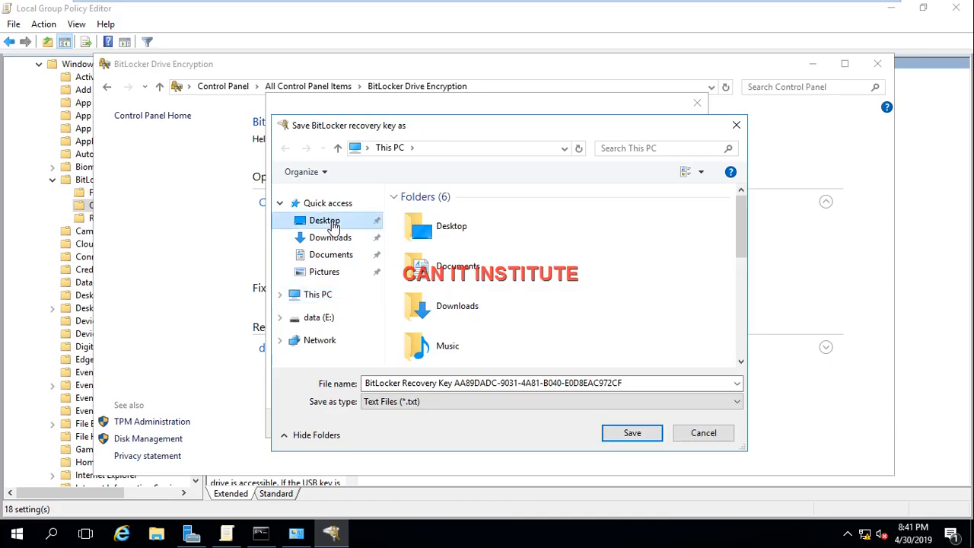
pyautogui.click(623, 436)
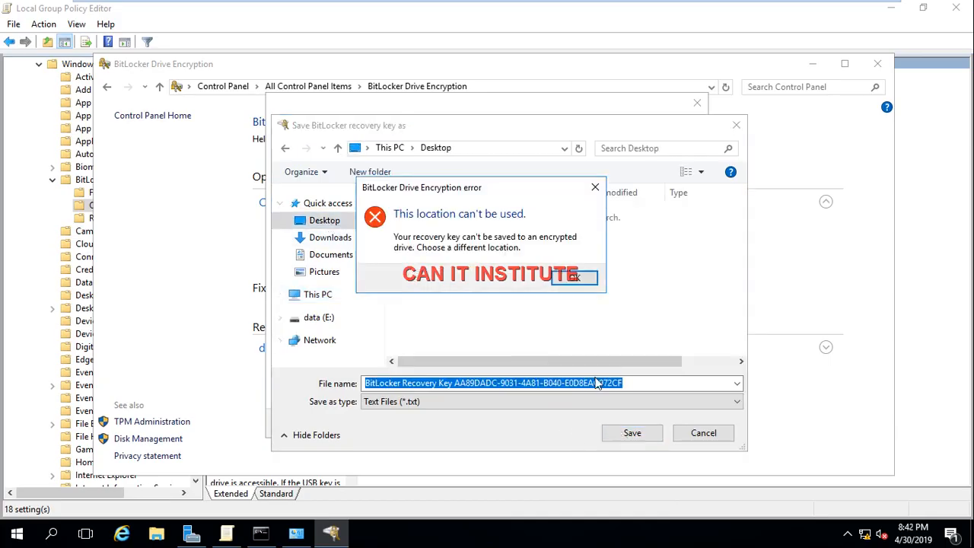
pyautogui.click(573, 278)
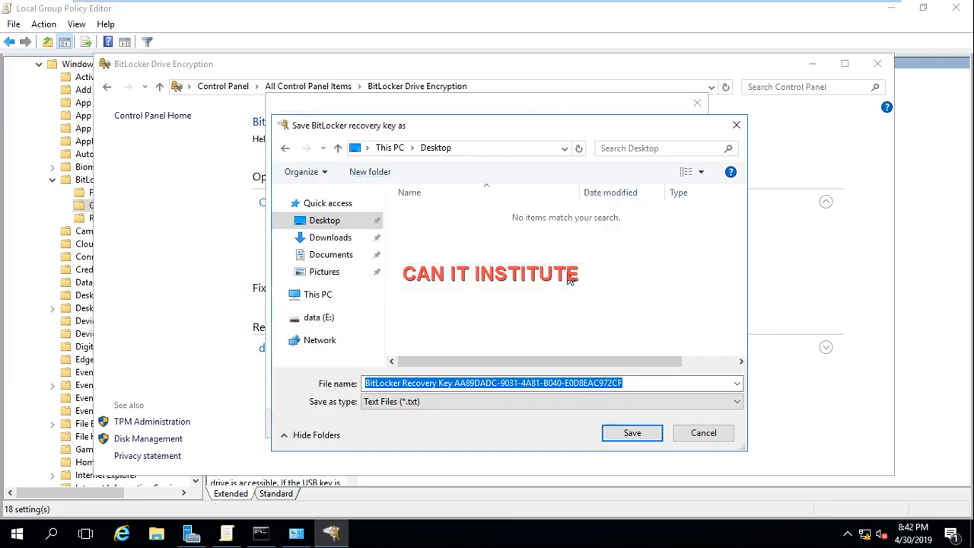
# Step: Try twice to save the BitLocker recovery key text file in the root of drive data (E:)
pyautogui.click(329, 323)
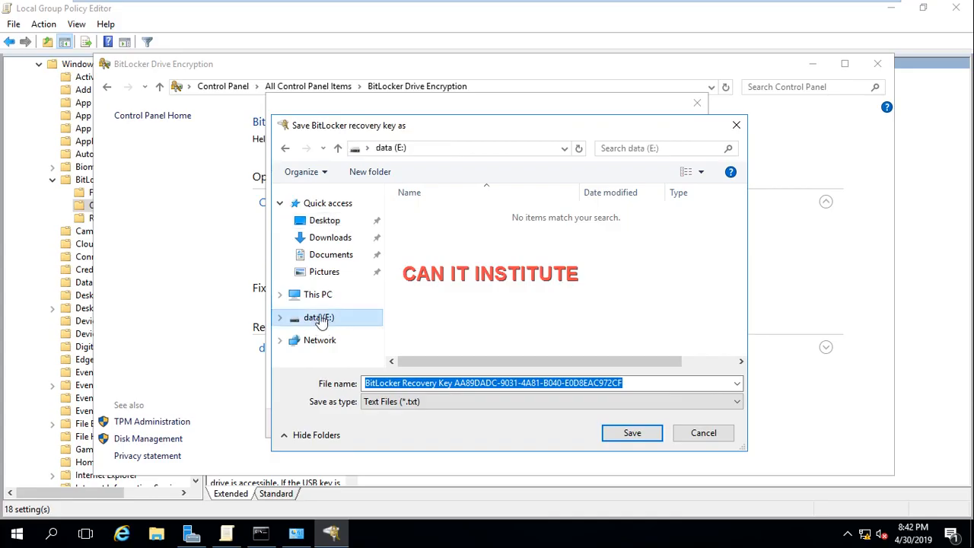
pyautogui.click(634, 432)
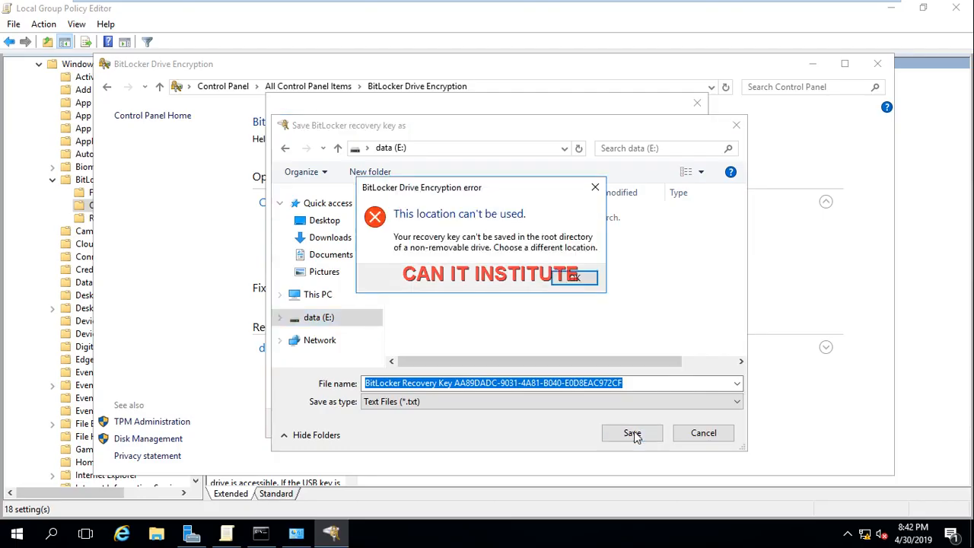
pyautogui.click(573, 277)
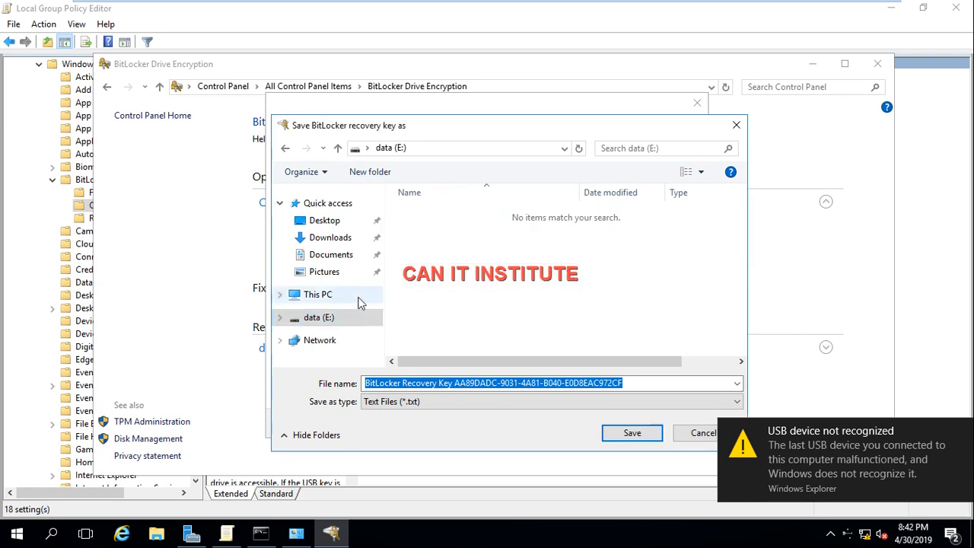
pyautogui.click(346, 226)
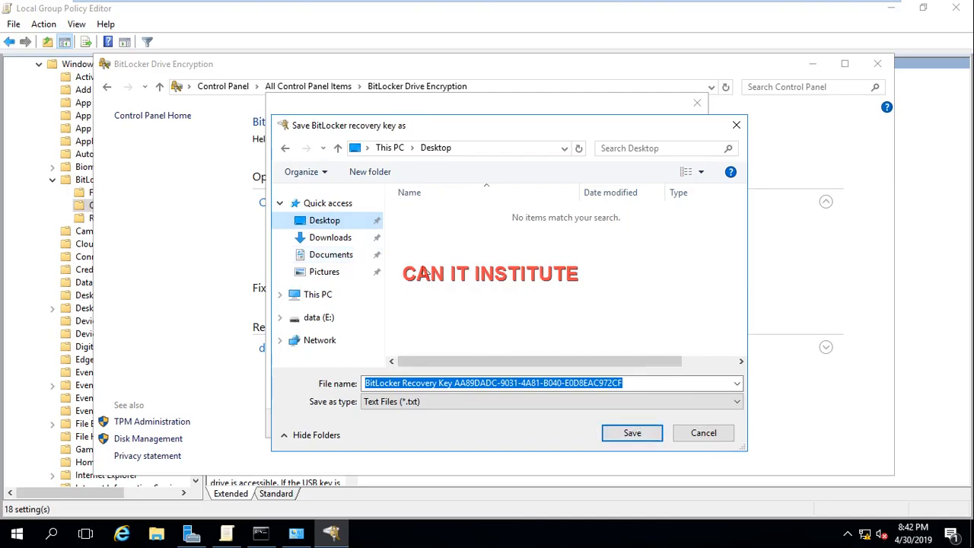
pyautogui.click(315, 296)
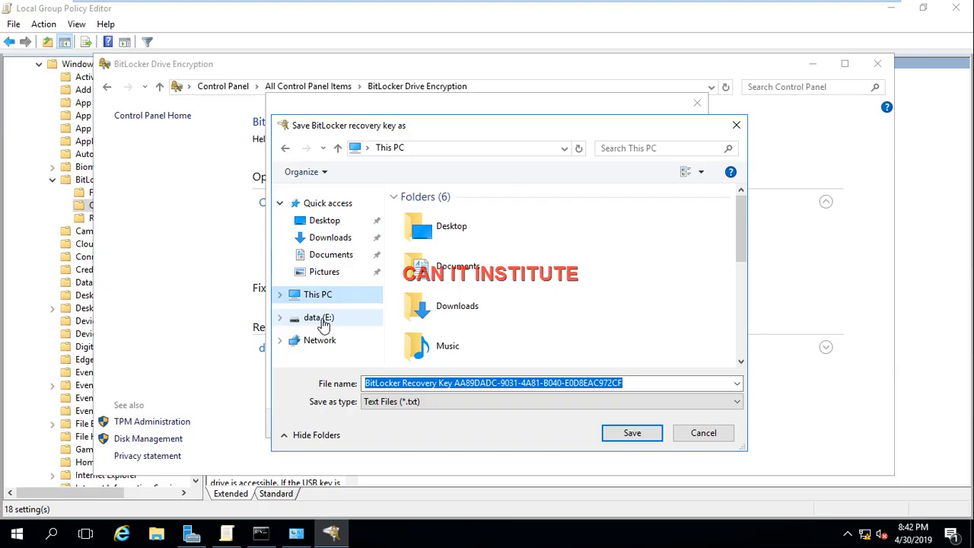
pyautogui.click(321, 320)
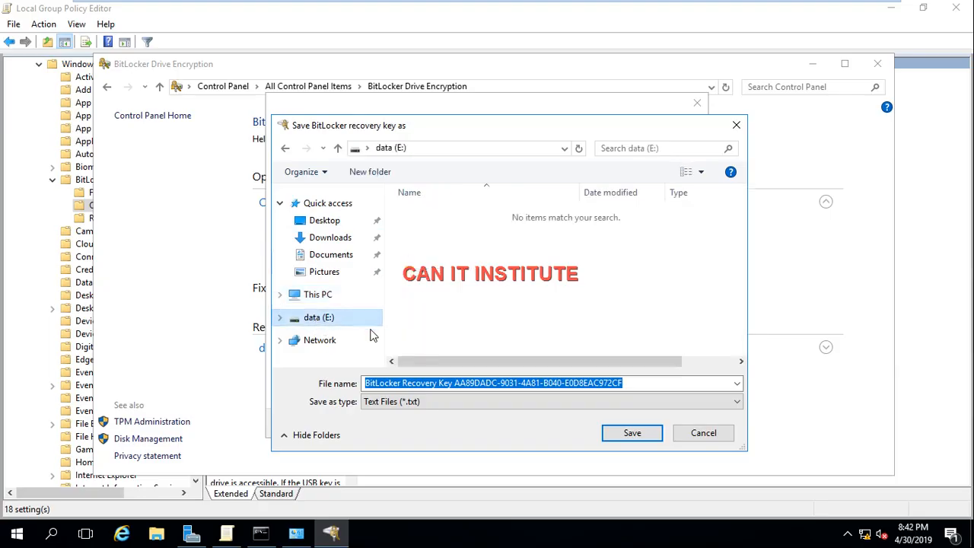
pyautogui.click(628, 436)
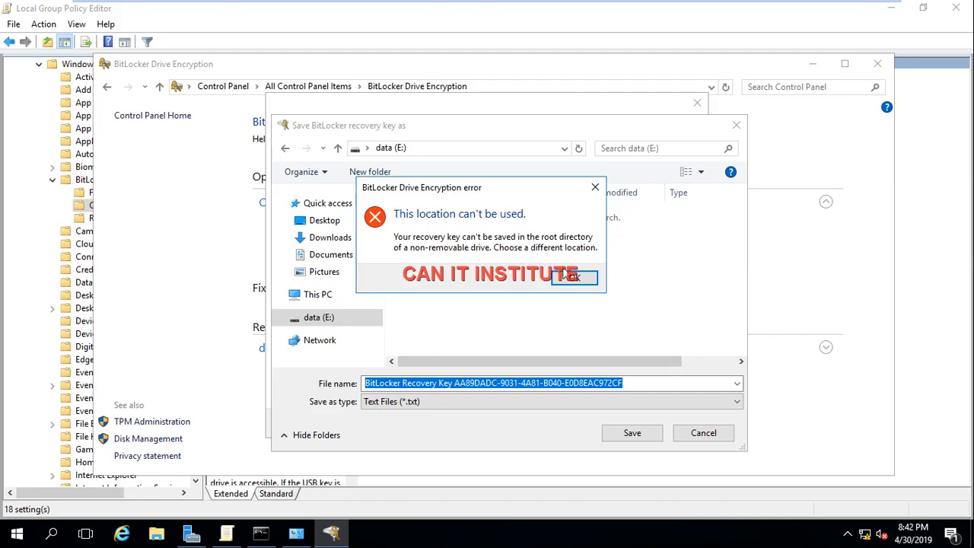
pyautogui.click(567, 279)
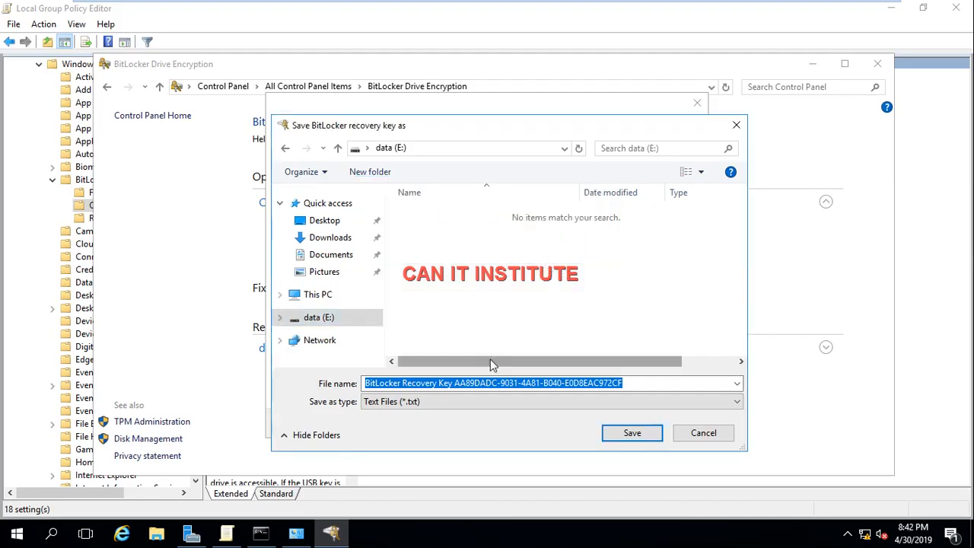
pyautogui.click(702, 433)
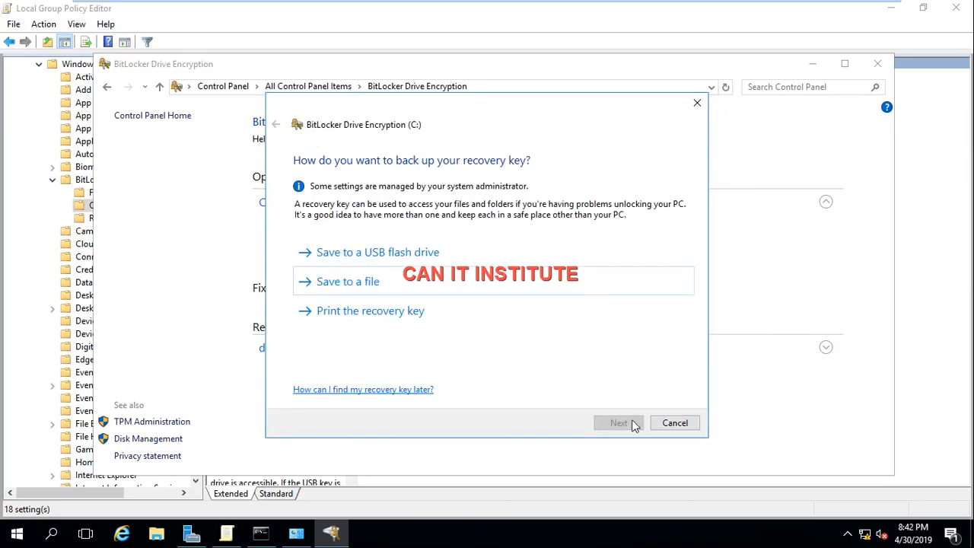
pyautogui.click(372, 259)
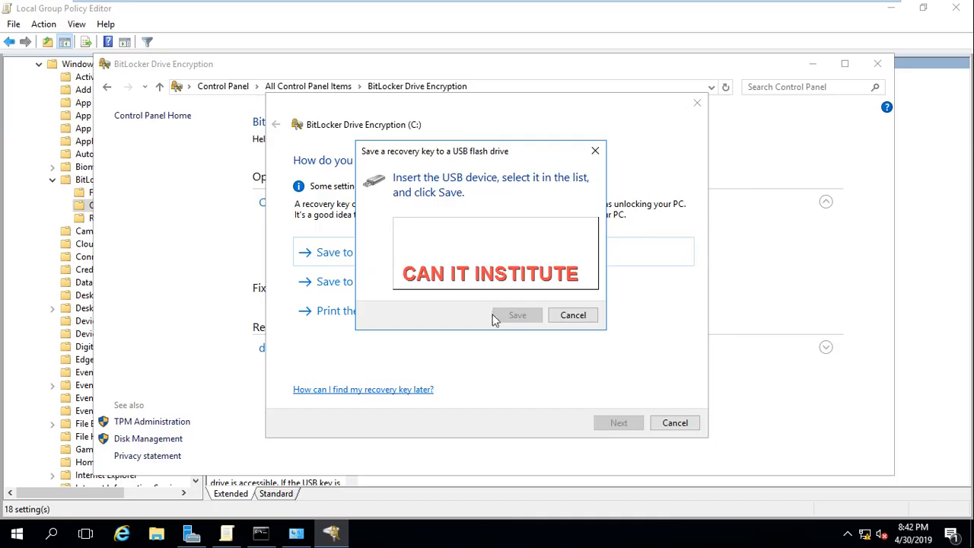
pyautogui.click(573, 315)
# Step: Print the BitLocker recovery key as its backup and continue to the choice of how much of the drive to encrypt
pyautogui.click(395, 311)
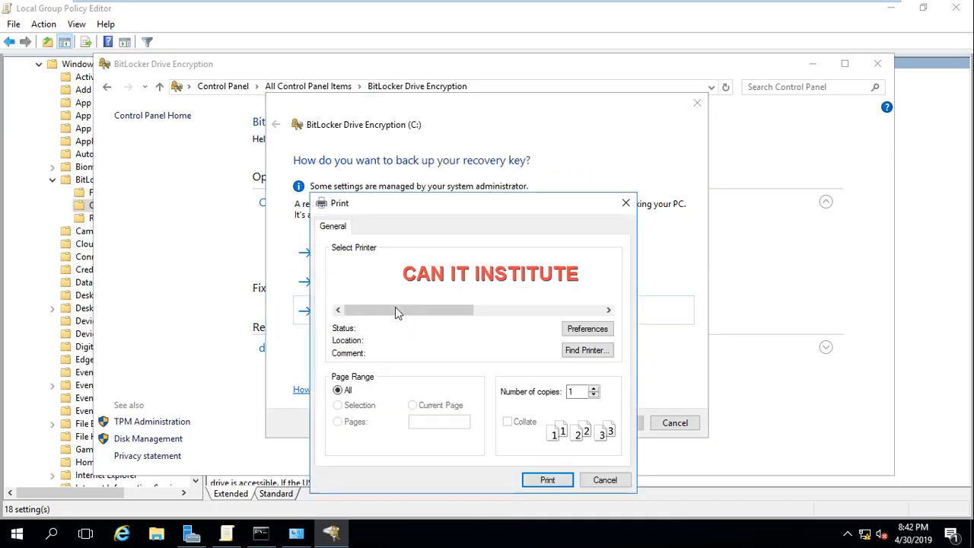
pyautogui.click(539, 480)
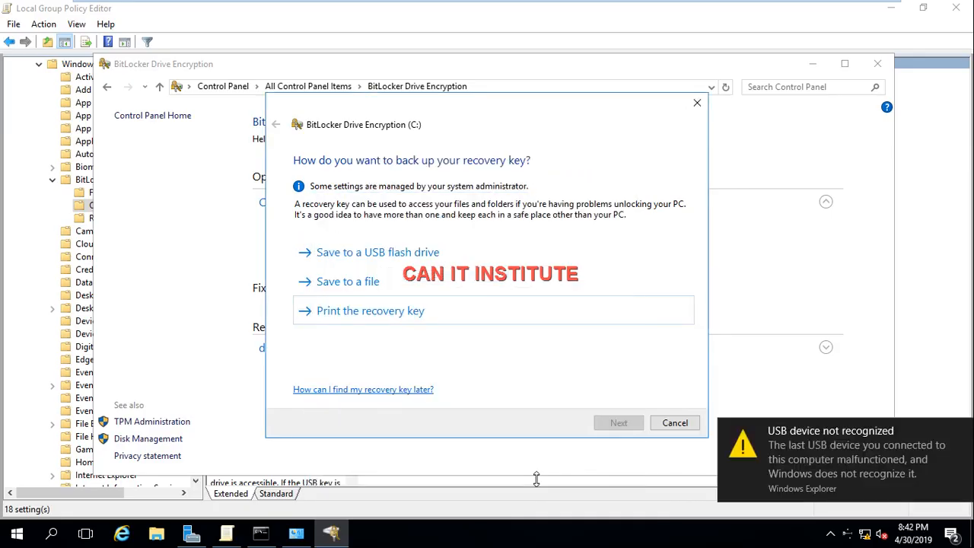
pyautogui.click(617, 425)
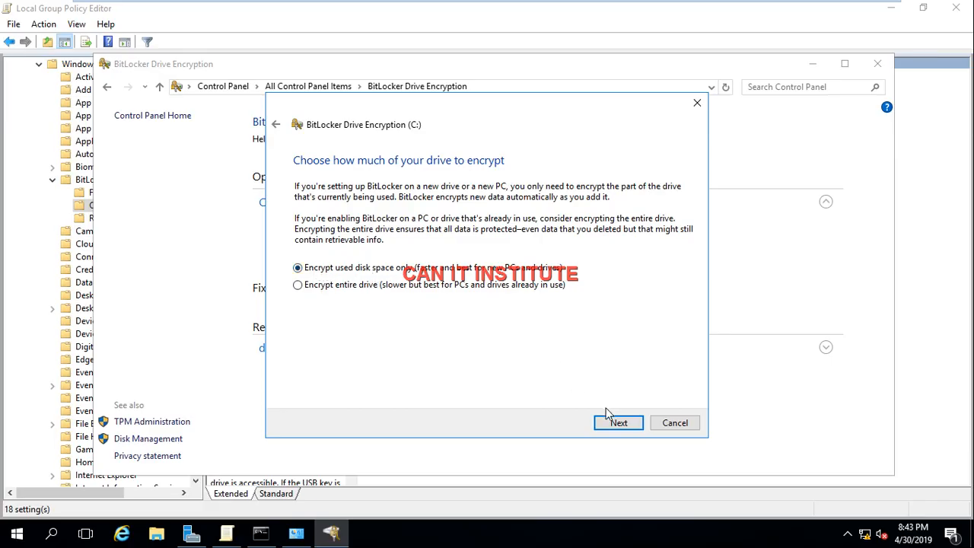
# Step: Encrypt used disk space only on drive C: in Compatible mode, with the BitLocker system check enabled
pyautogui.click(619, 423)
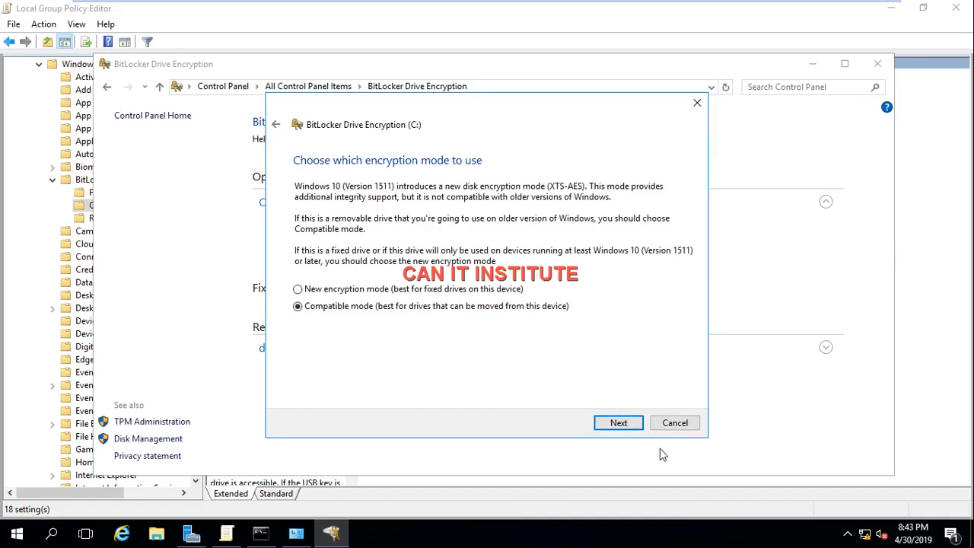
pyautogui.click(619, 423)
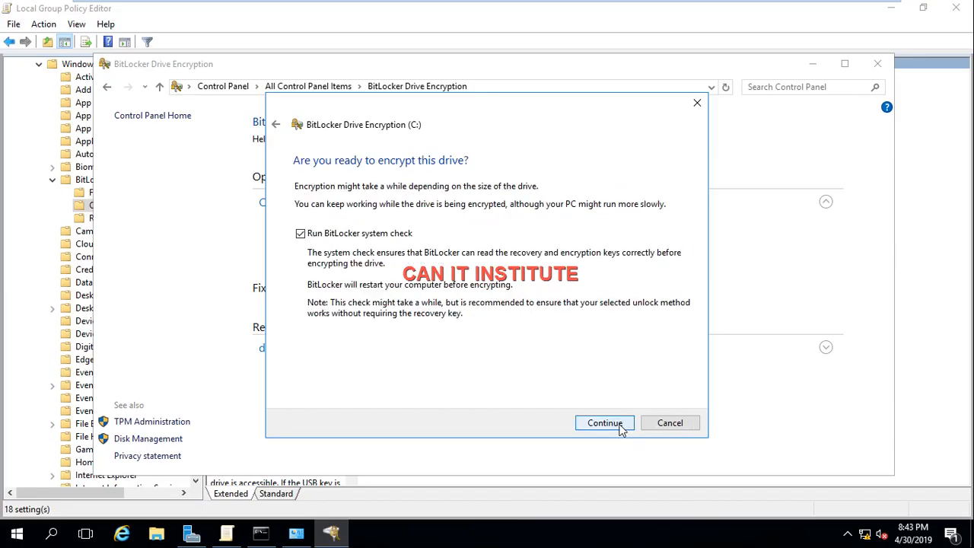
pyautogui.click(605, 423)
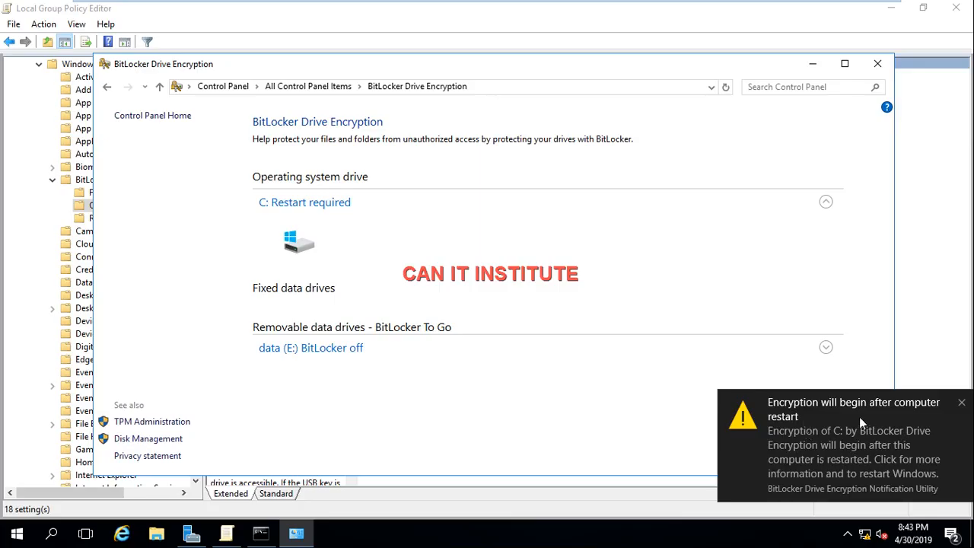
# Step: Close BitLocker Drive Encryption and restart the server with the reason Other (Unplanned)
pyautogui.click(963, 406)
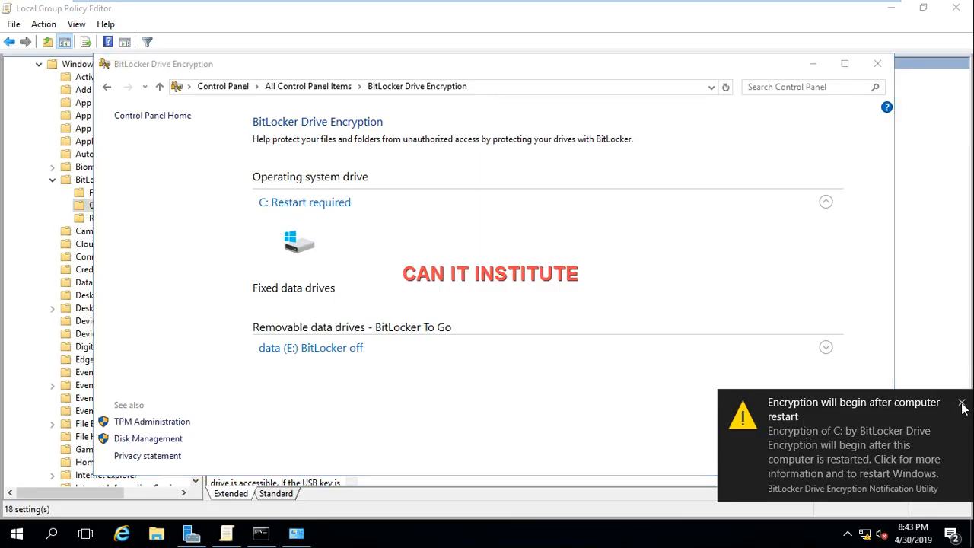
pyautogui.click(878, 64)
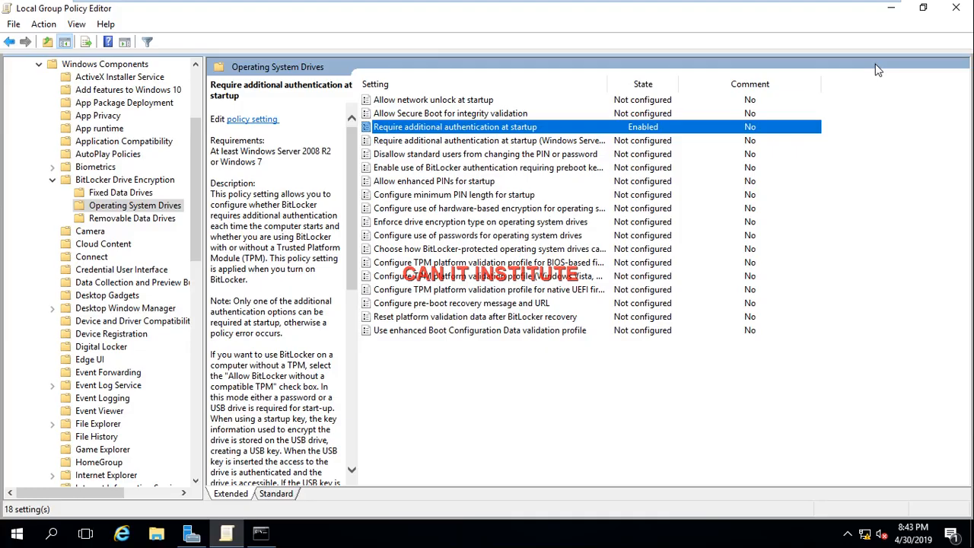
pyautogui.rightClick(17, 534)
pyautogui.moveTo(92, 506)
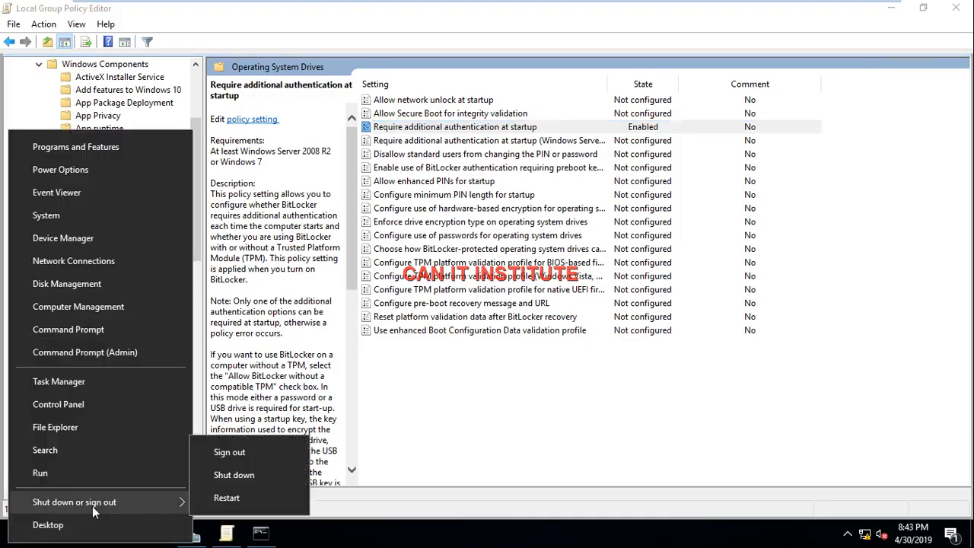
pyautogui.click(214, 496)
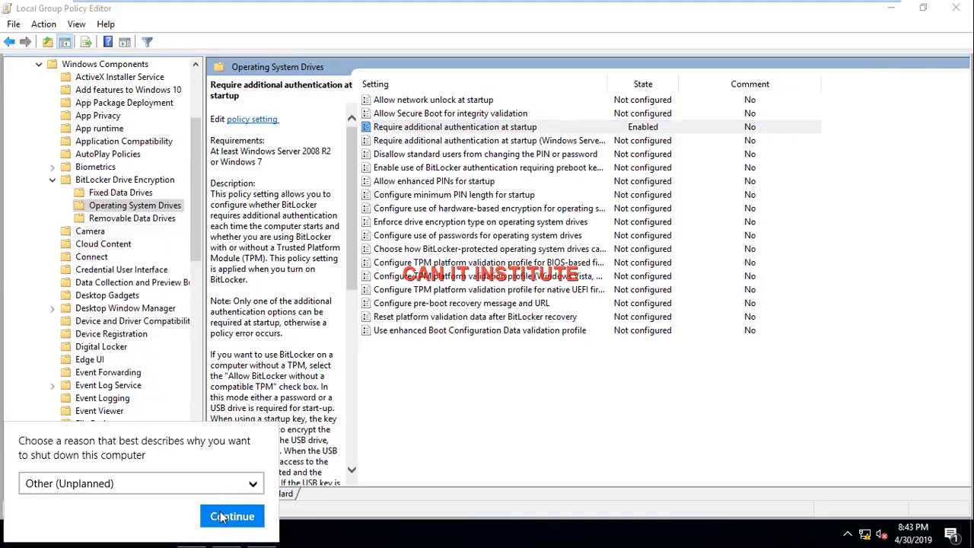
pyautogui.click(225, 517)
pyautogui.moveTo(686, 2)
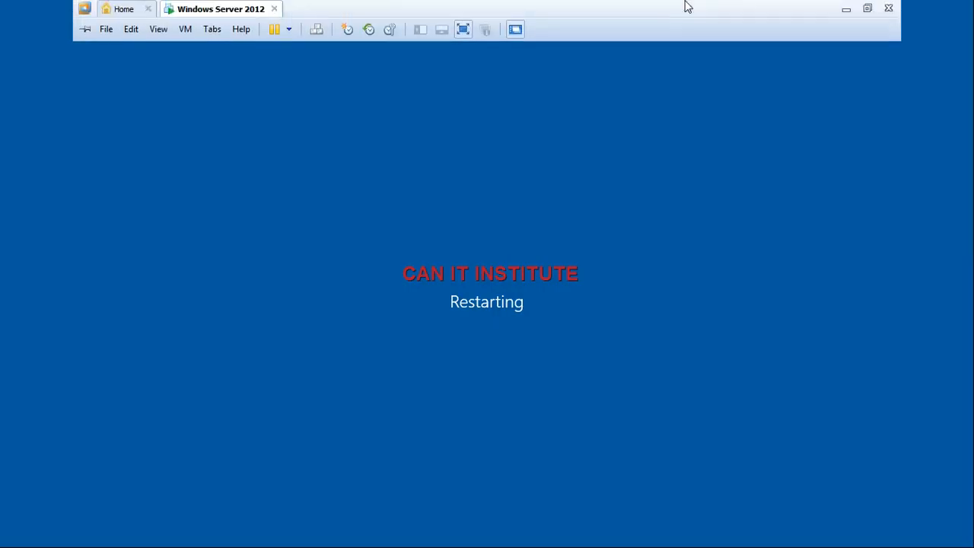
pyautogui.click(841, 11)
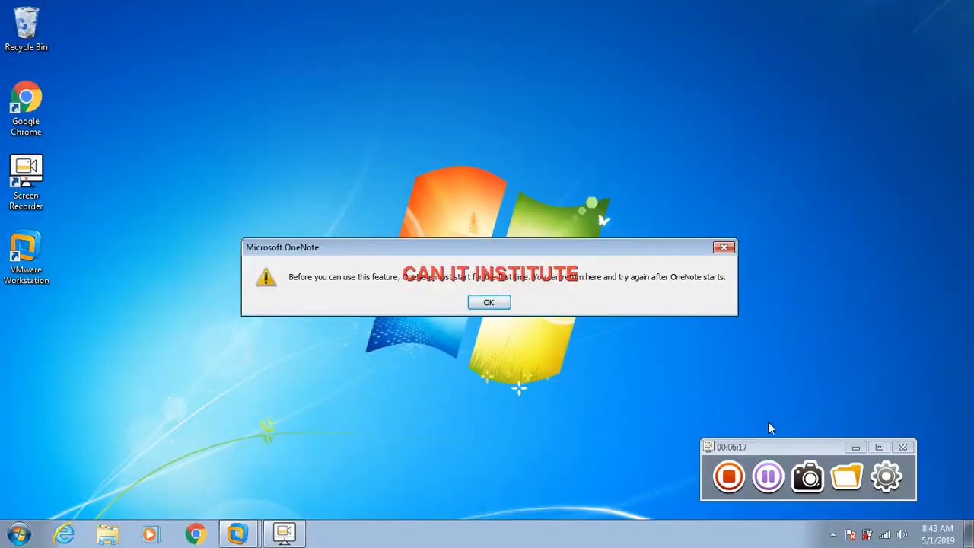
pyautogui.click(768, 483)
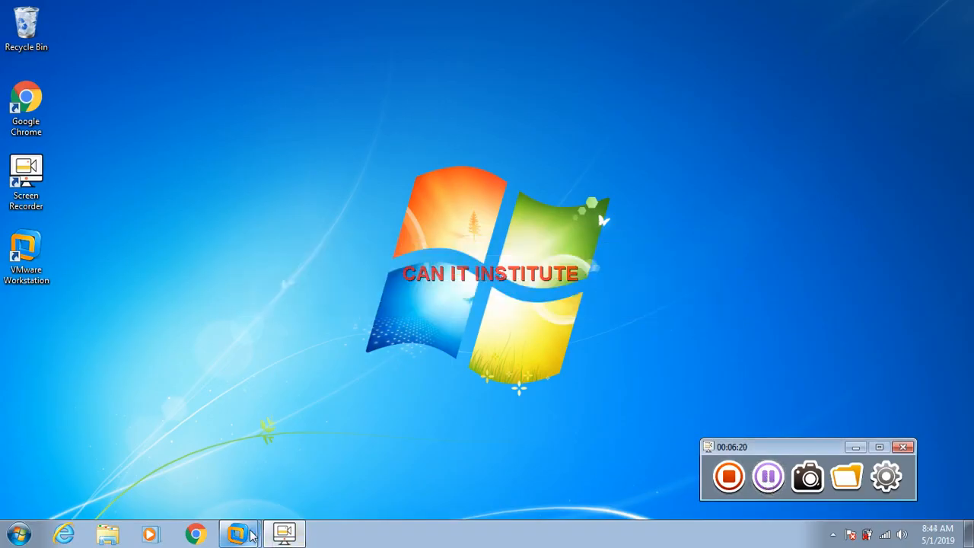
pyautogui.click(250, 535)
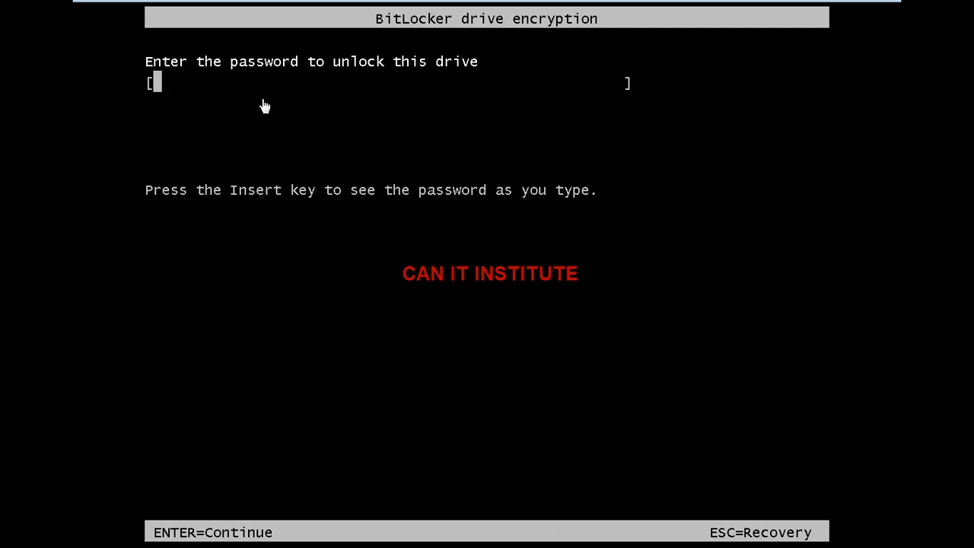
# Step: Try to unlock the drive with the BitLocker password at startup, and clear the password field for a new attempt
pyautogui.write('****')
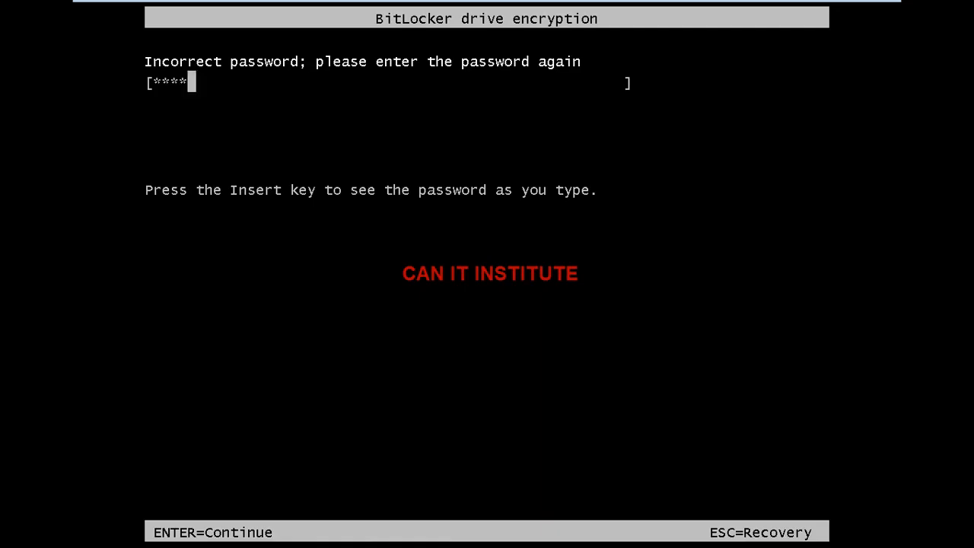
pyautogui.press('BackSpace')
pyautogui.press('BackSpace')
pyautogui.press('BackSpace')
pyautogui.press('BackSpace')
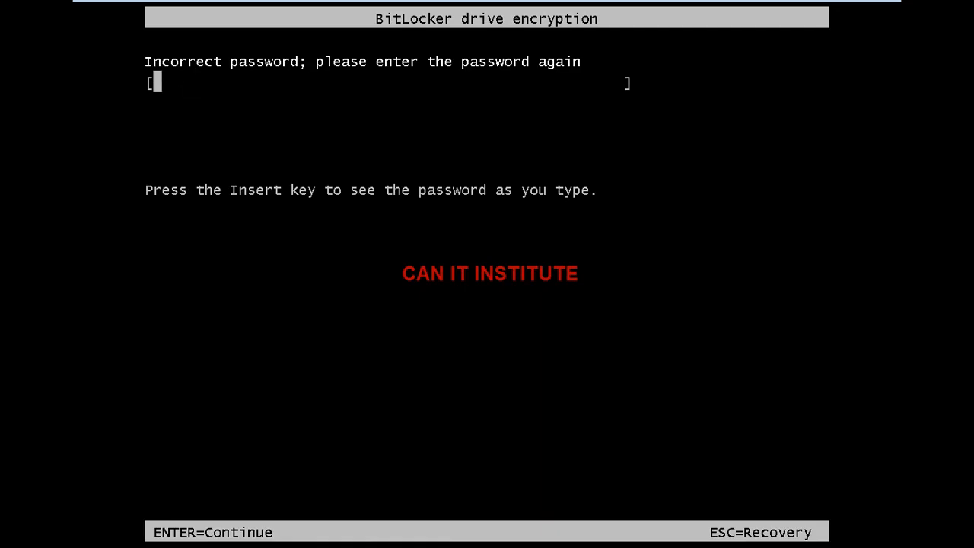
# Step: Enter the BitLocker drive password at the startup prompt and submit it to unlock the drive
pyautogui.write('**********')
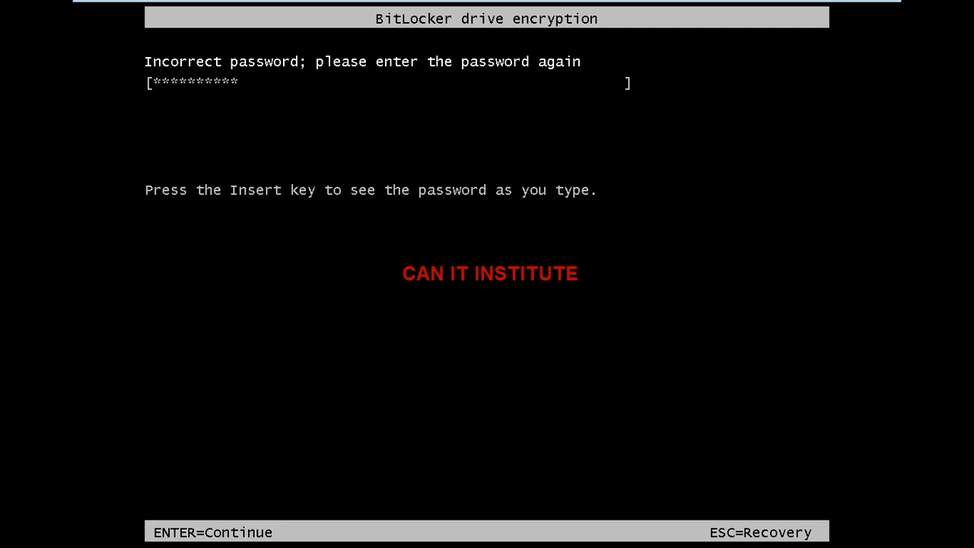
pyautogui.press('Return')
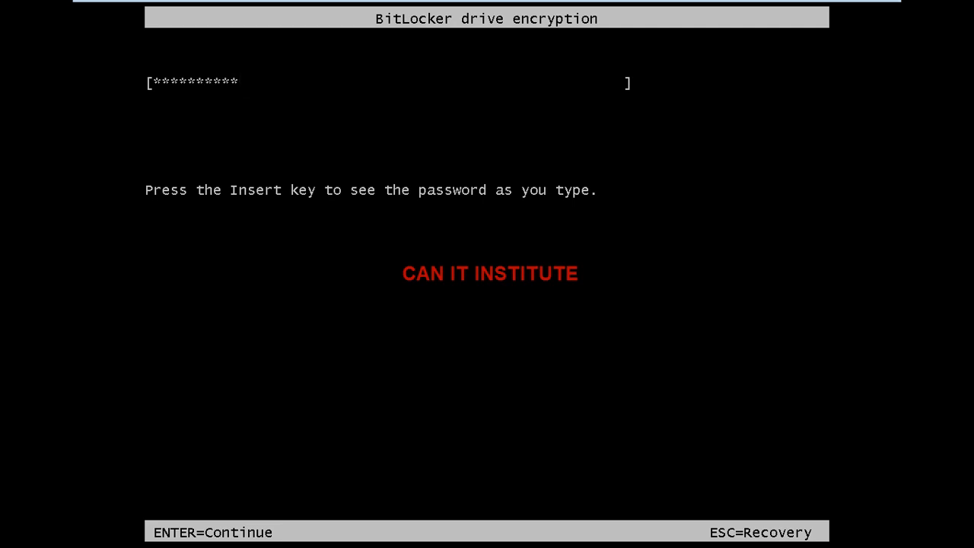